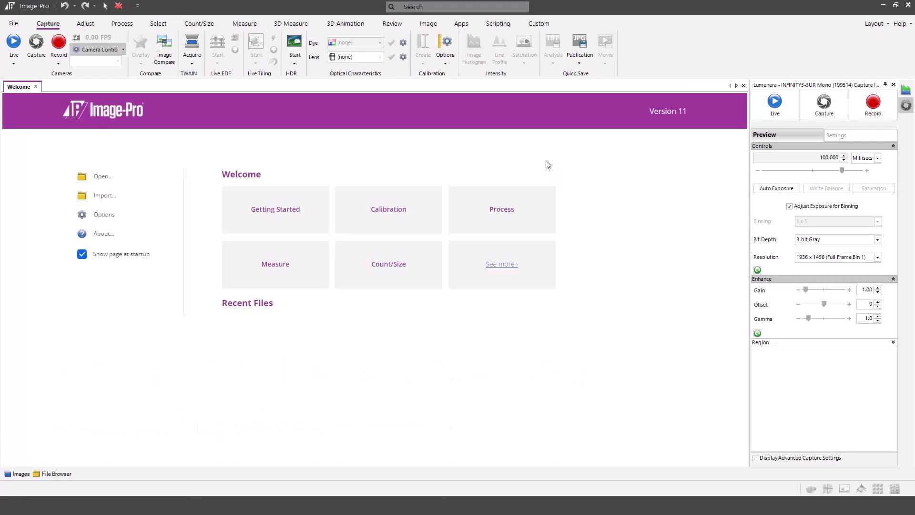
- Review the version and licensed product modules in the product information window
click(911, 25)
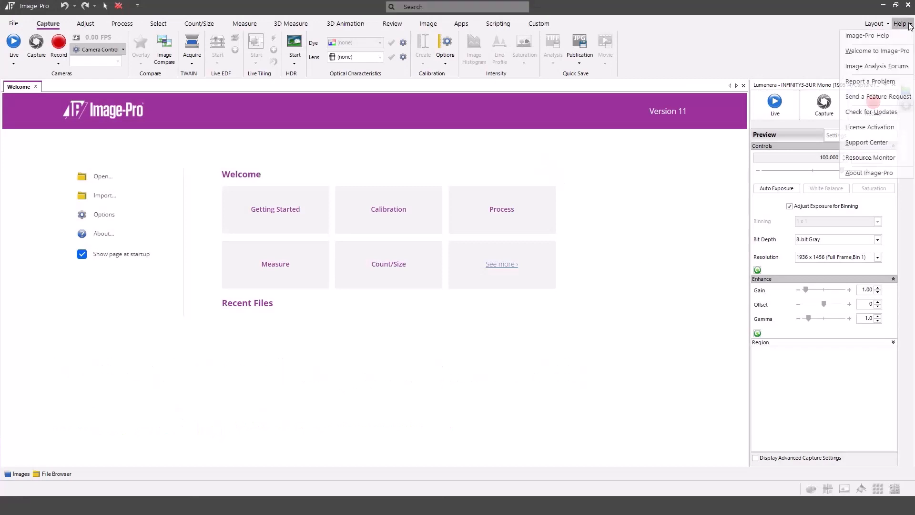
click(853, 172)
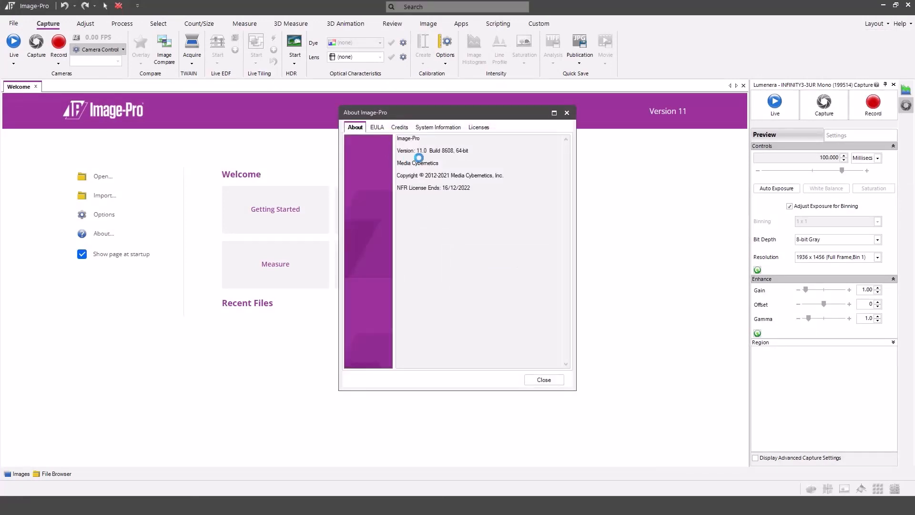
click(479, 128)
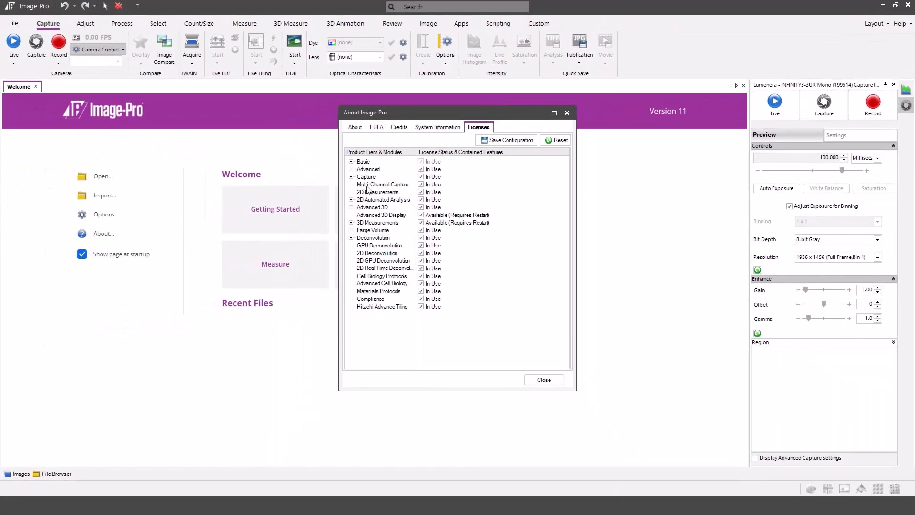
click(553, 380)
- Enable multi-channel capture with a Manual light source model in the Capture options
click(13, 24)
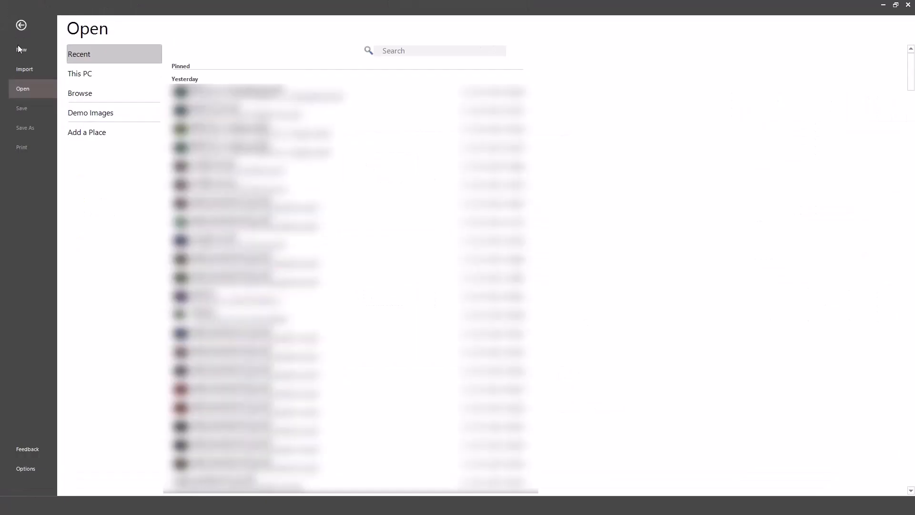
click(24, 468)
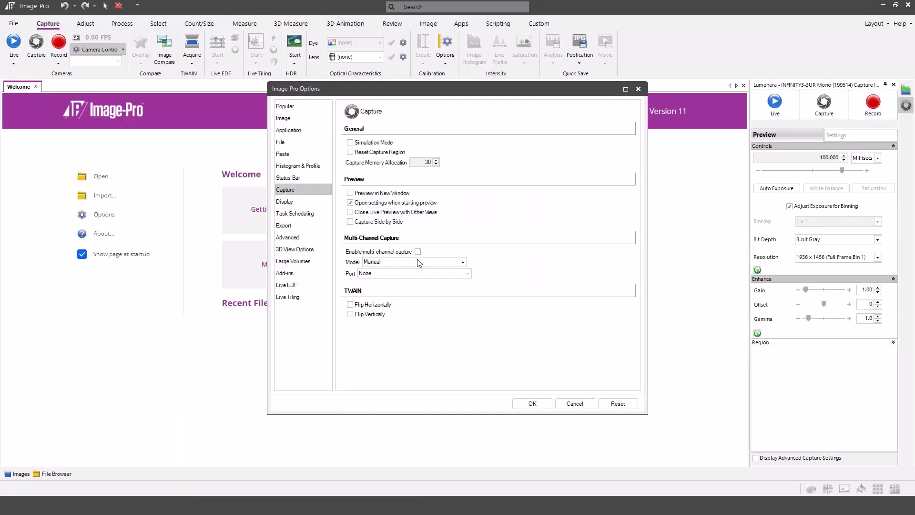
click(418, 252)
click(463, 263)
click(394, 273)
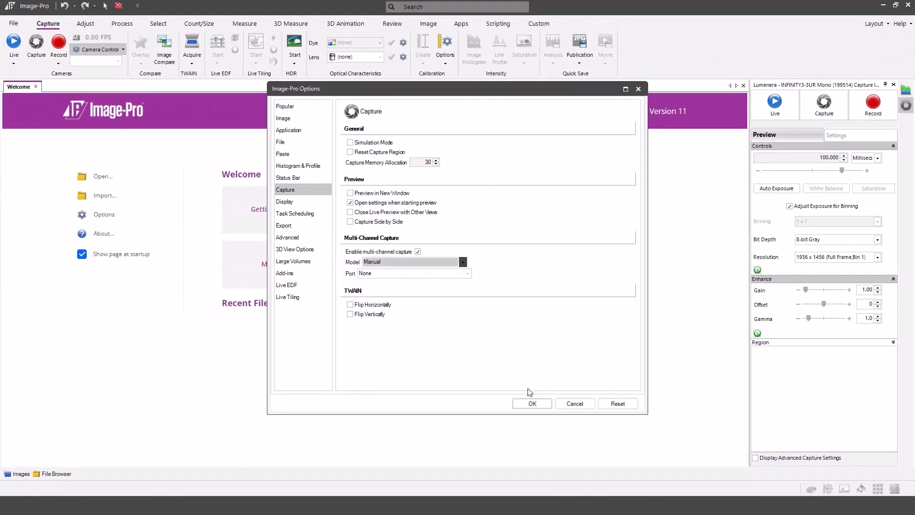
click(532, 404)
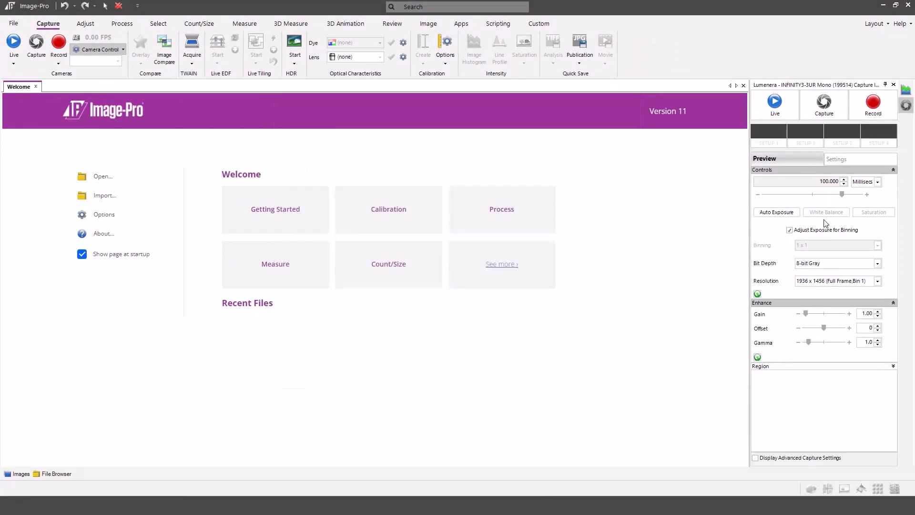
- Assign the DAPI dye (461 nm emission, blue) to the first channel and apply it
click(769, 133)
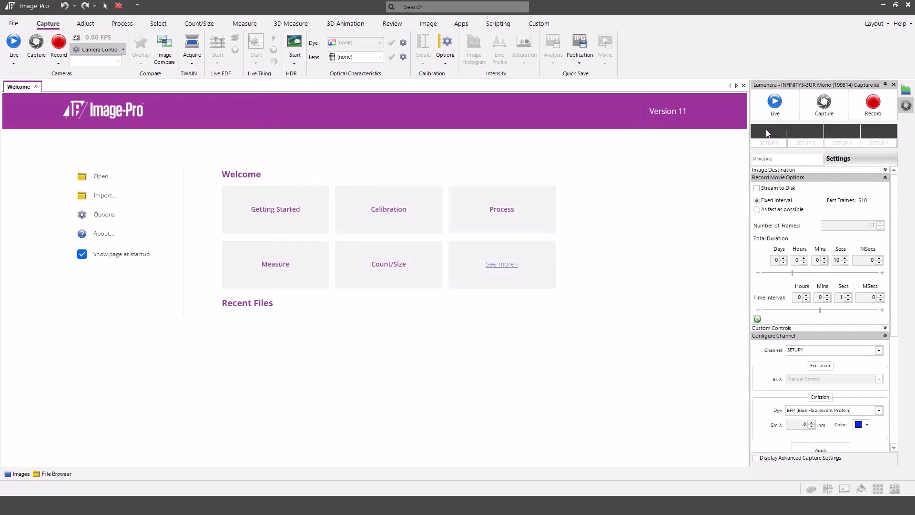
scroll(895, 347, down, 2)
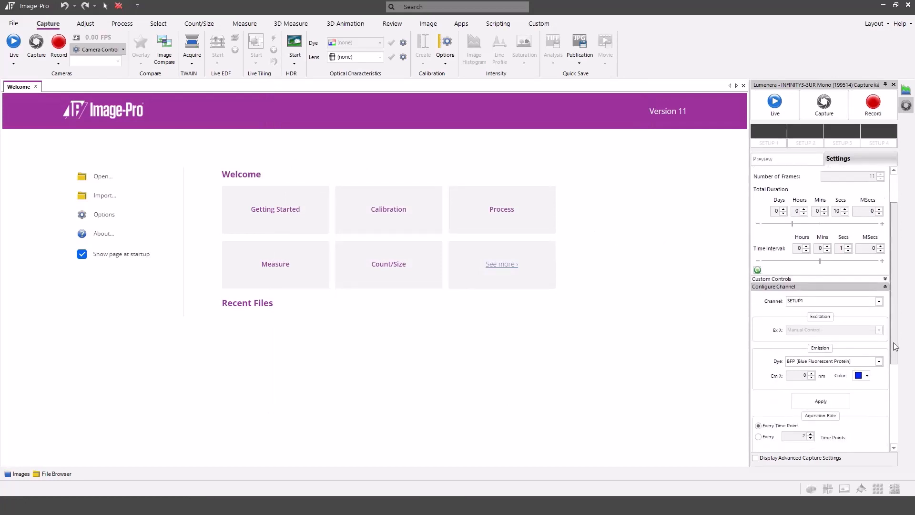
scroll(894, 346, down, 3)
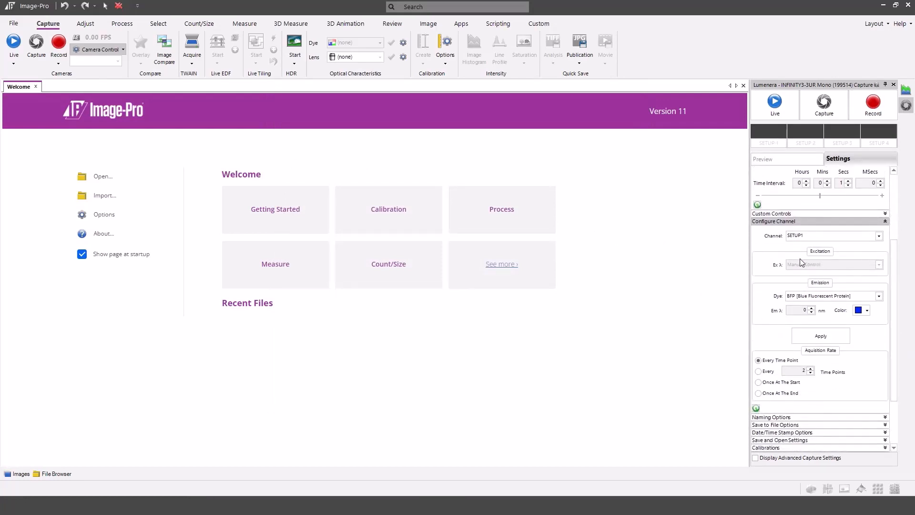
click(879, 297)
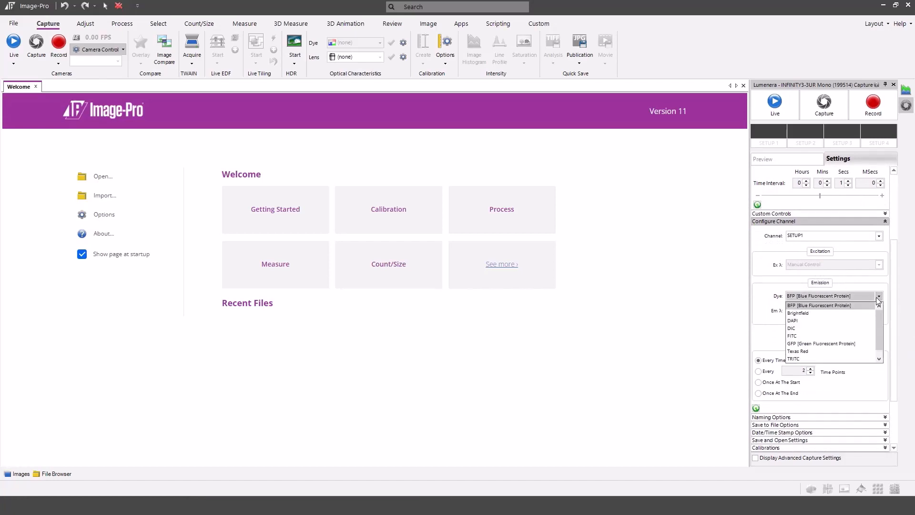
click(871, 320)
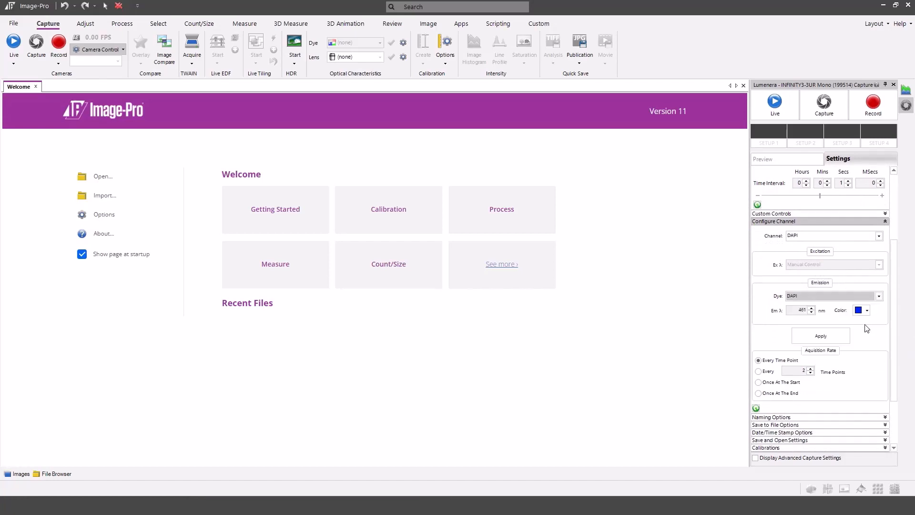
click(834, 336)
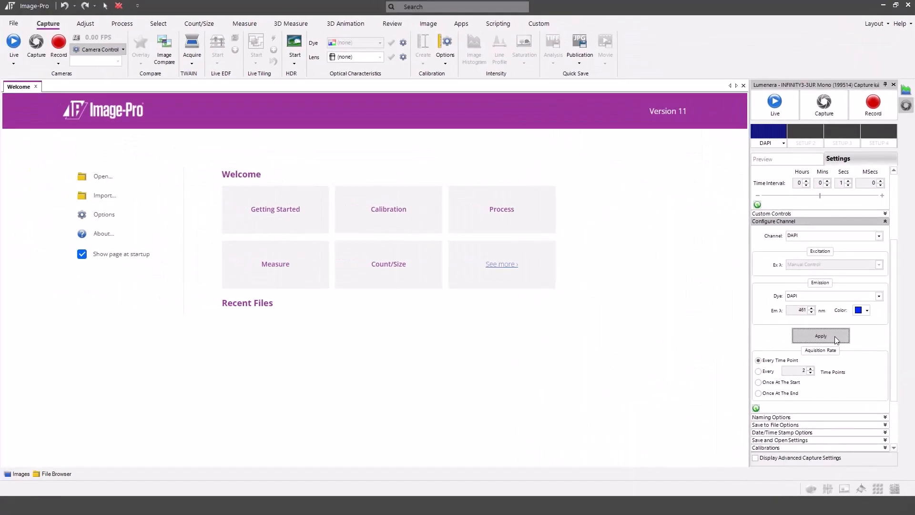
- Configure SETUP2 as the FITC channel in green and apply it
click(878, 236)
click(870, 253)
click(876, 297)
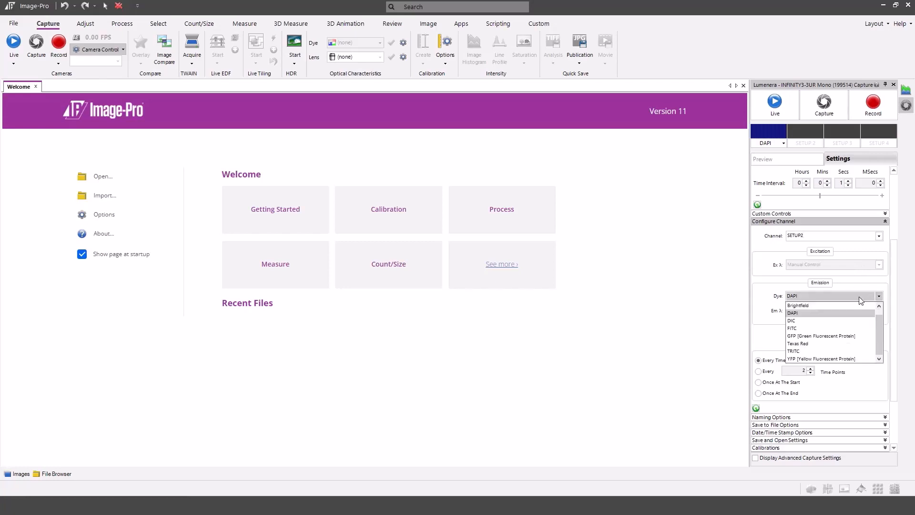
click(837, 328)
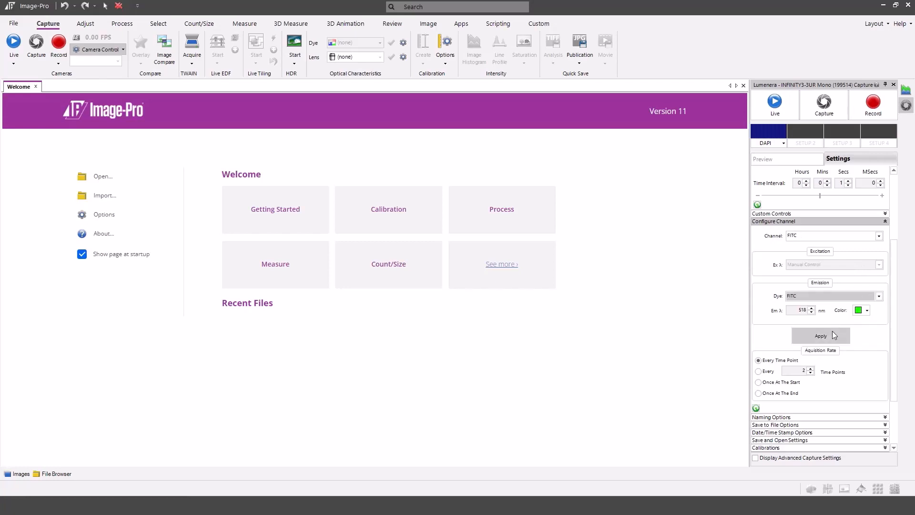
click(839, 333)
click(845, 336)
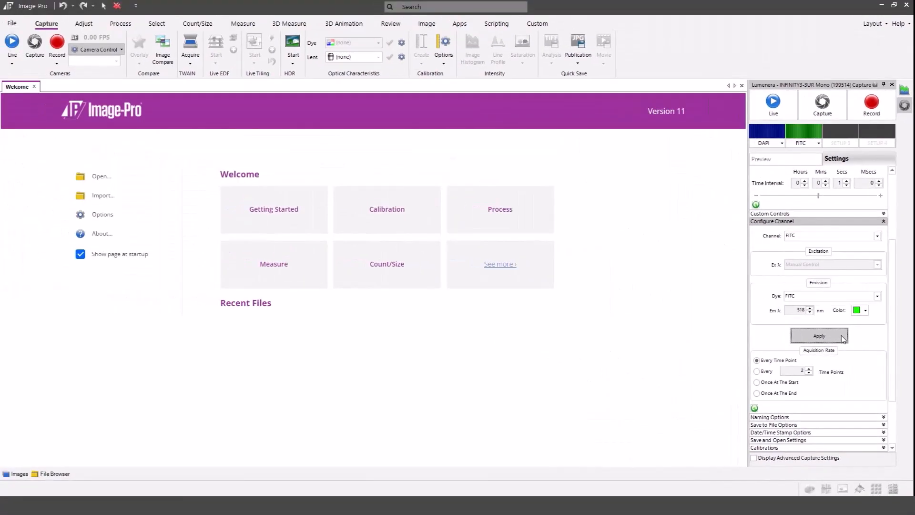
- Configure SETUP3 with the Texas Red dye and apply it
click(877, 236)
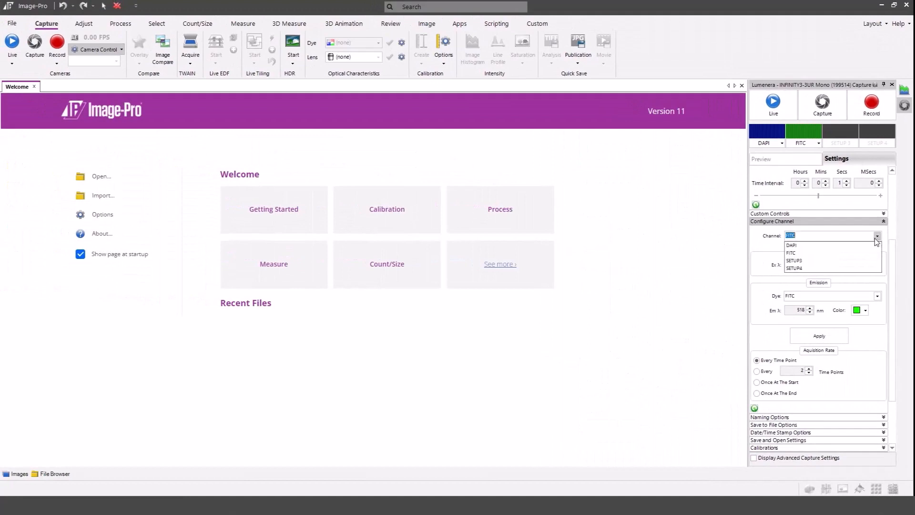
click(857, 262)
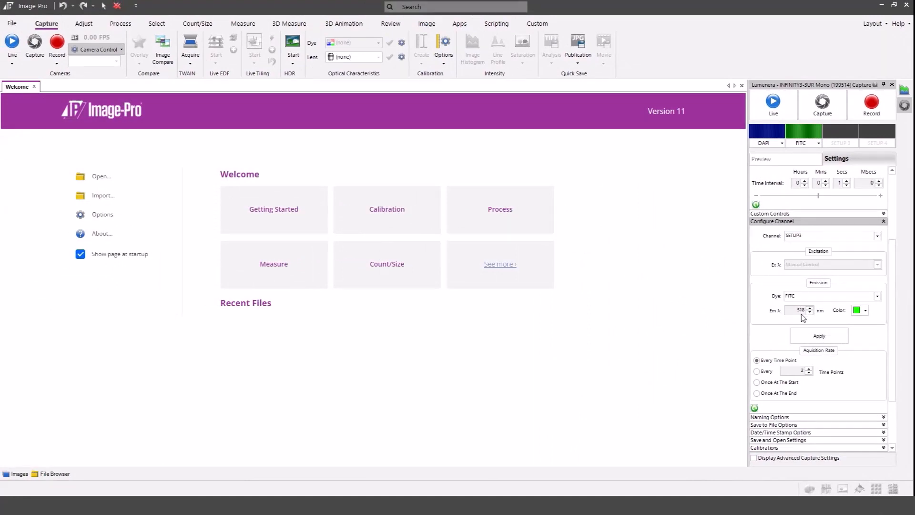
click(877, 297)
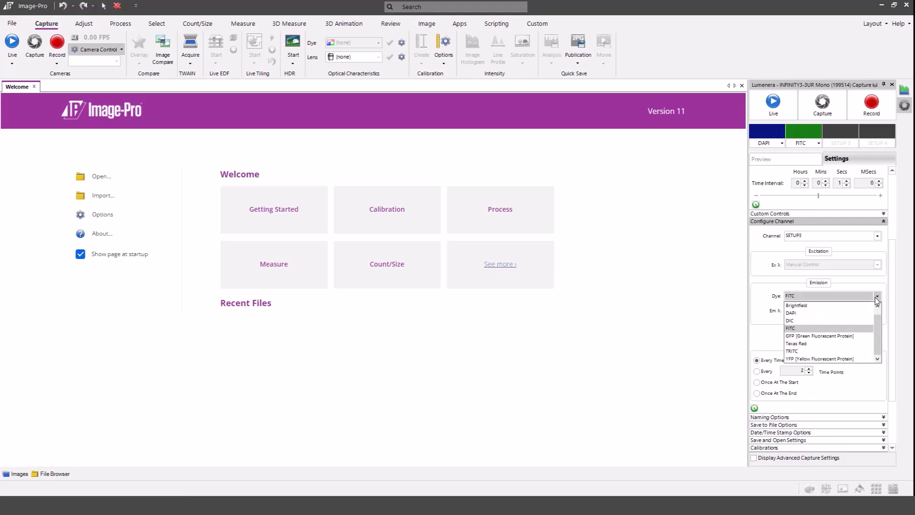
click(845, 343)
click(836, 339)
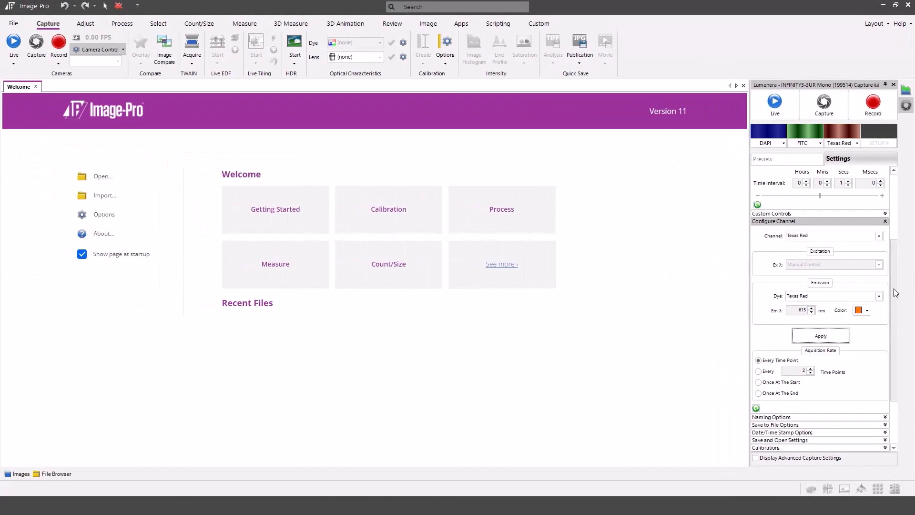
- Configure SETUP4 as the Brightfield channel and apply it
click(880, 236)
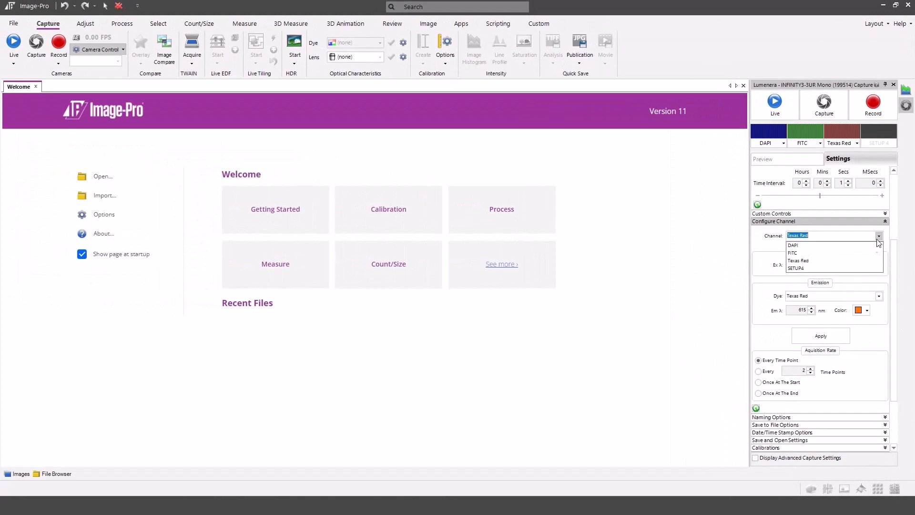
click(864, 267)
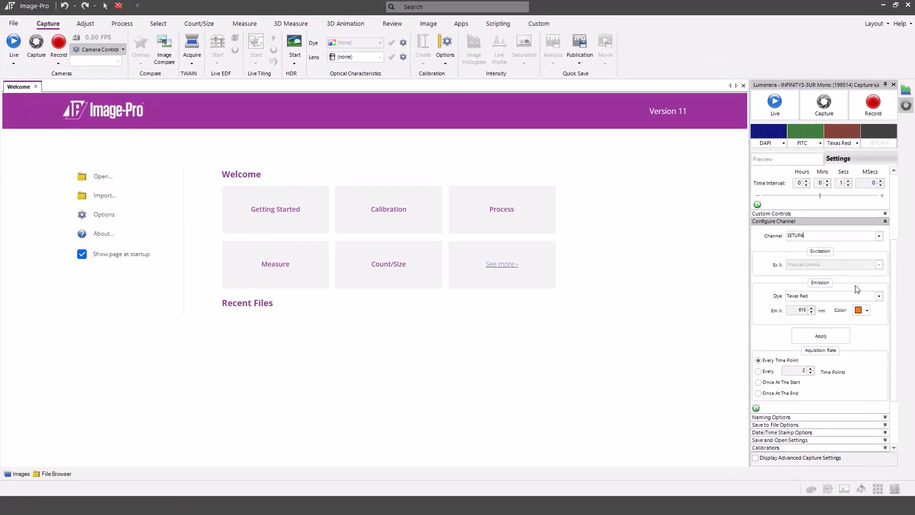
click(879, 296)
click(870, 305)
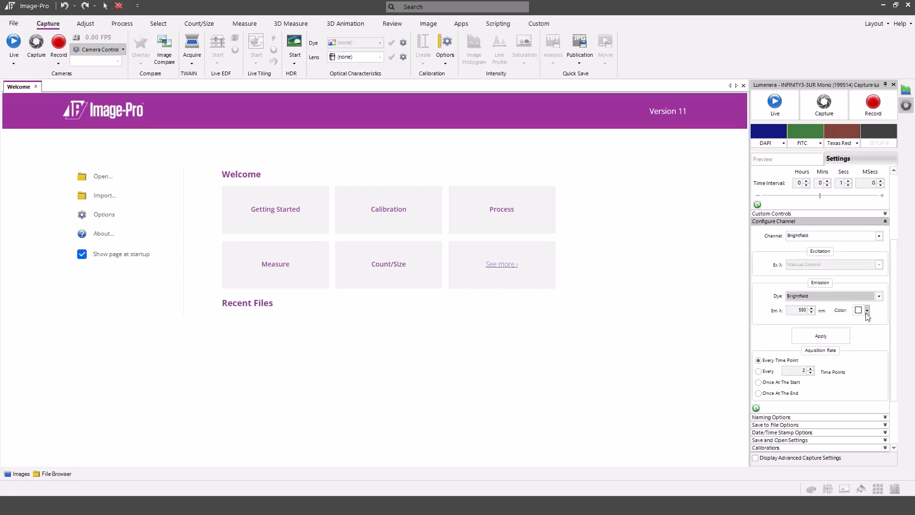
click(840, 334)
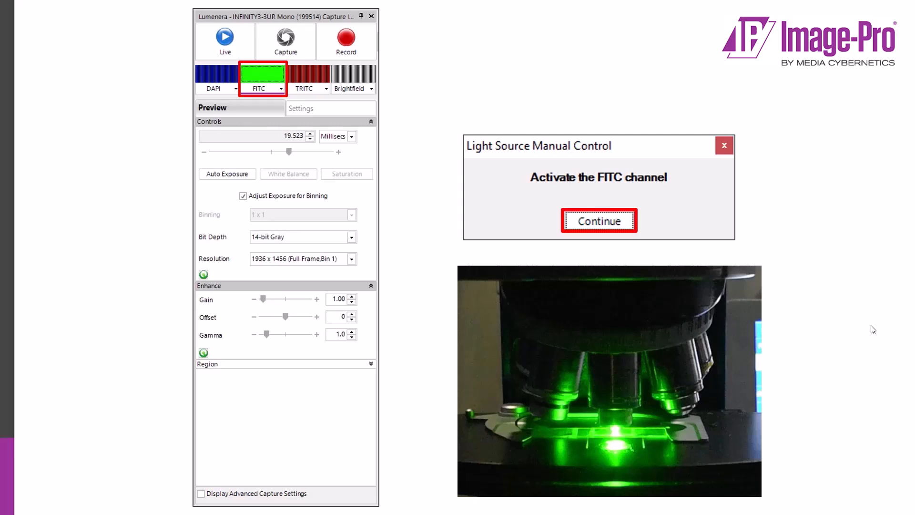
- Continue through the manual light source prompts to acquire the multi-channel images
click(873, 329)
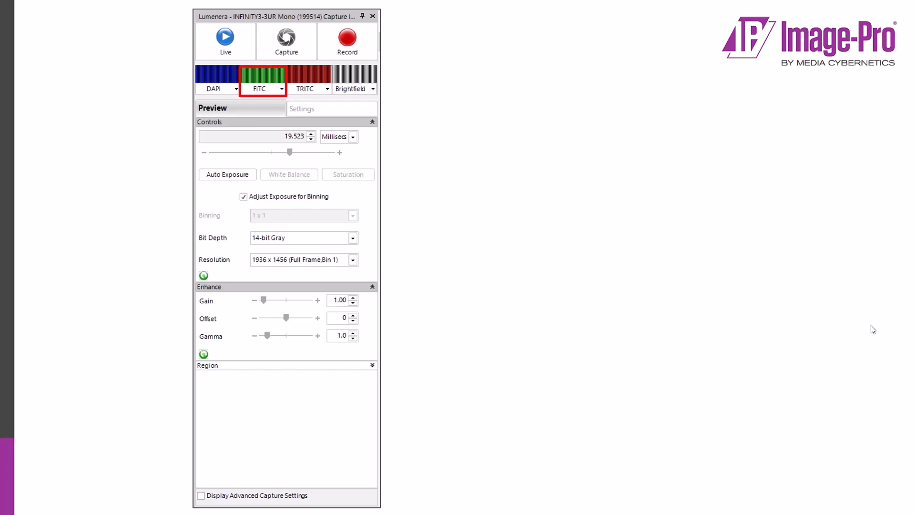
click(873, 329)
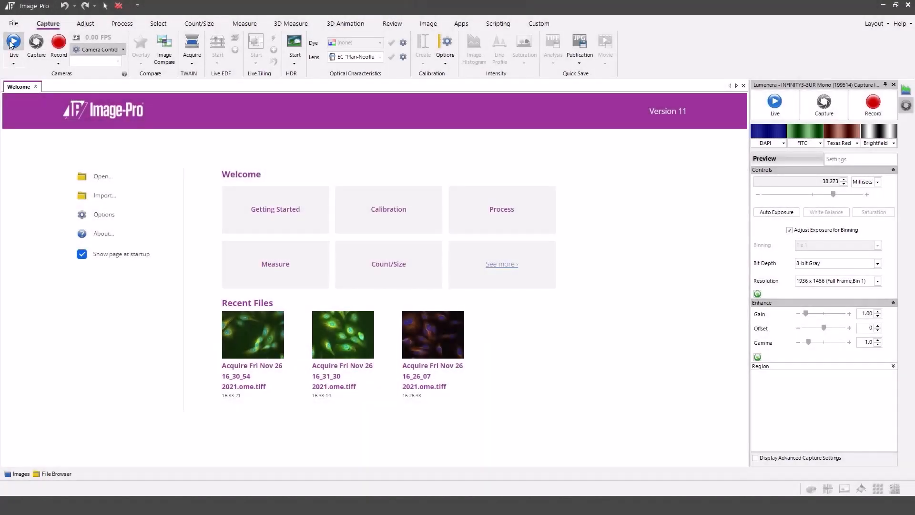
- Start the live preview and include the DAPI, FITC and Texas Red channels in acquisition
click(11, 43)
click(775, 144)
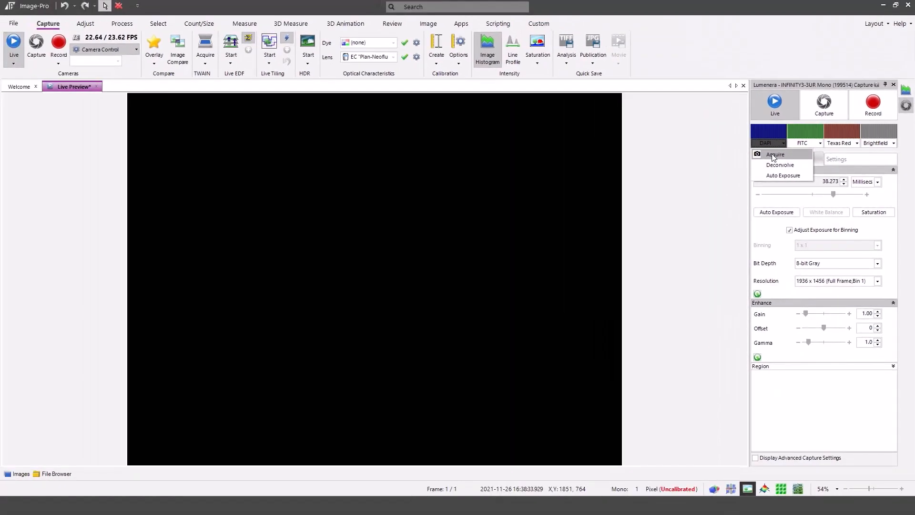
click(689, 93)
click(802, 143)
click(811, 152)
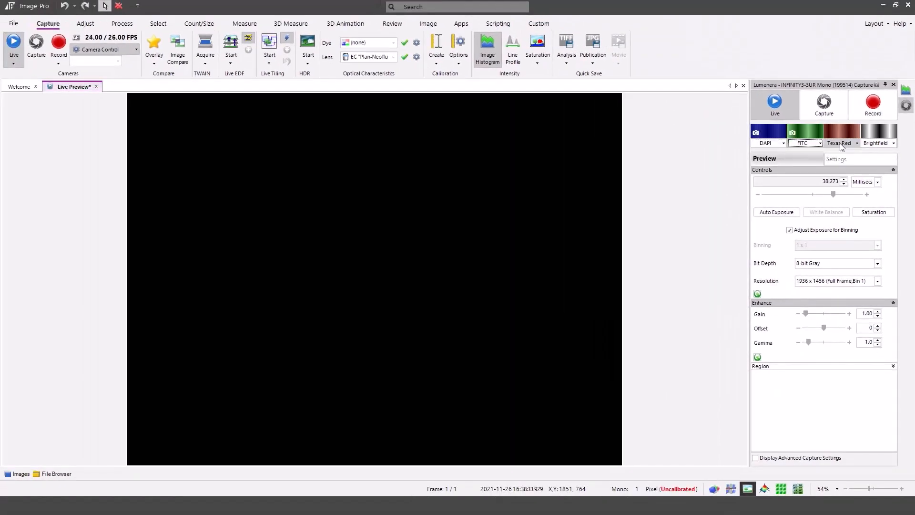
click(842, 143)
click(849, 153)
- Preview the DAPI channel live and raise its exposure to 57.773 ms
click(765, 134)
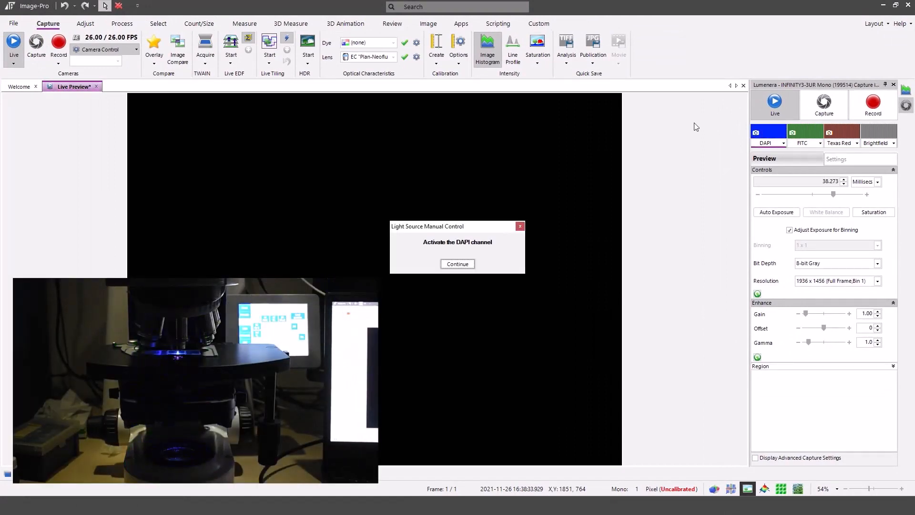
click(457, 263)
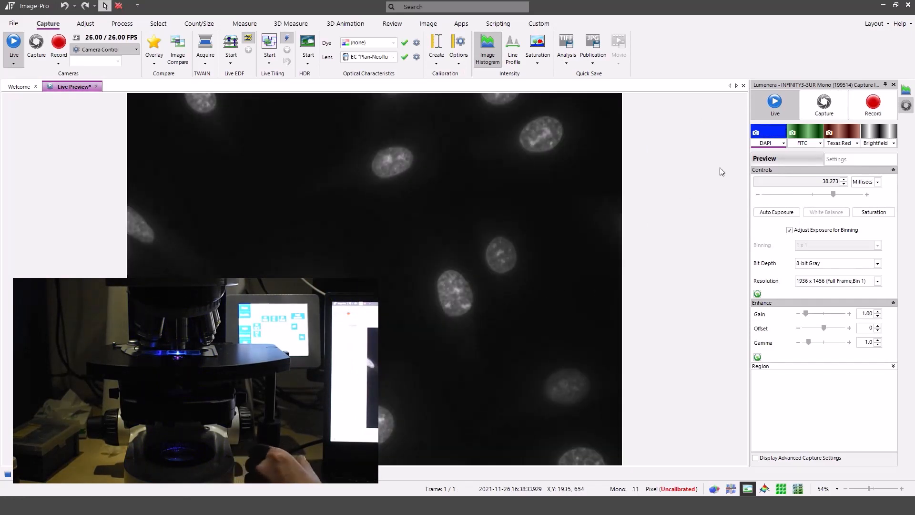
drag(836, 197, 838, 198)
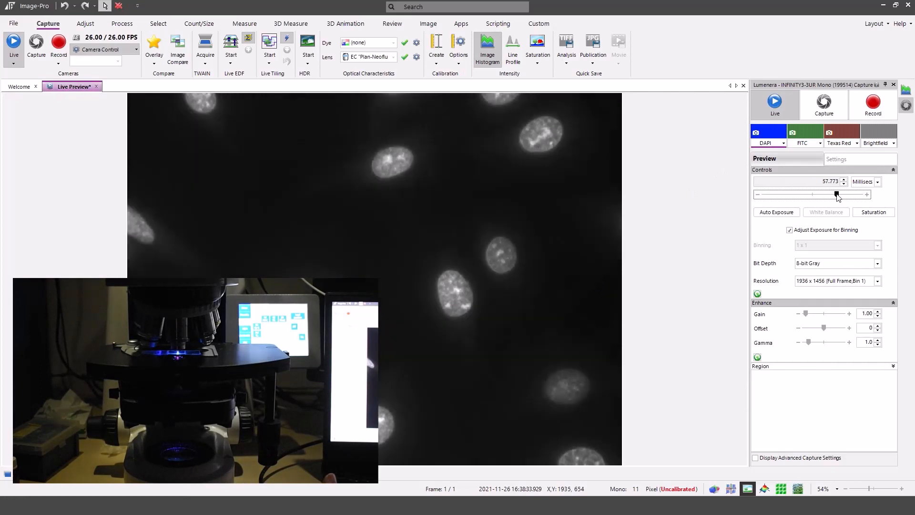
- Preview the FITC and Texas Red channels live, then start the three-channel capture
click(815, 135)
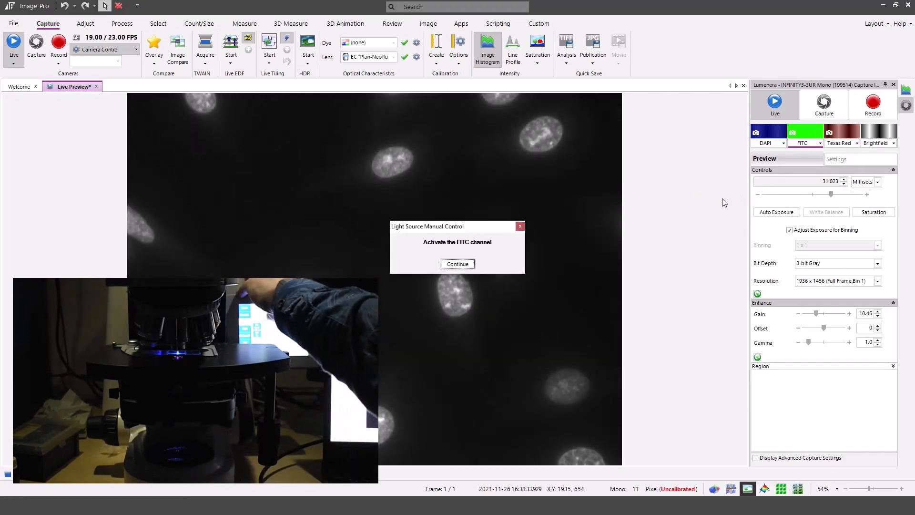
click(458, 265)
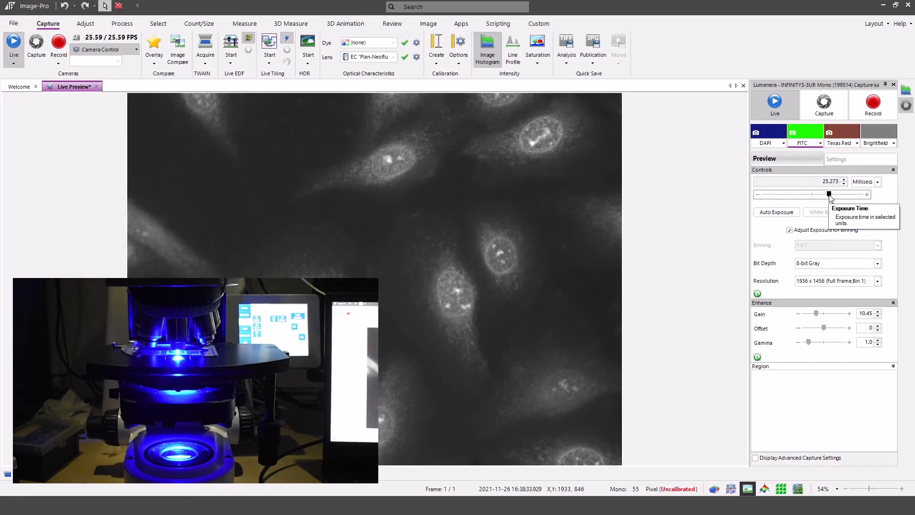
click(842, 138)
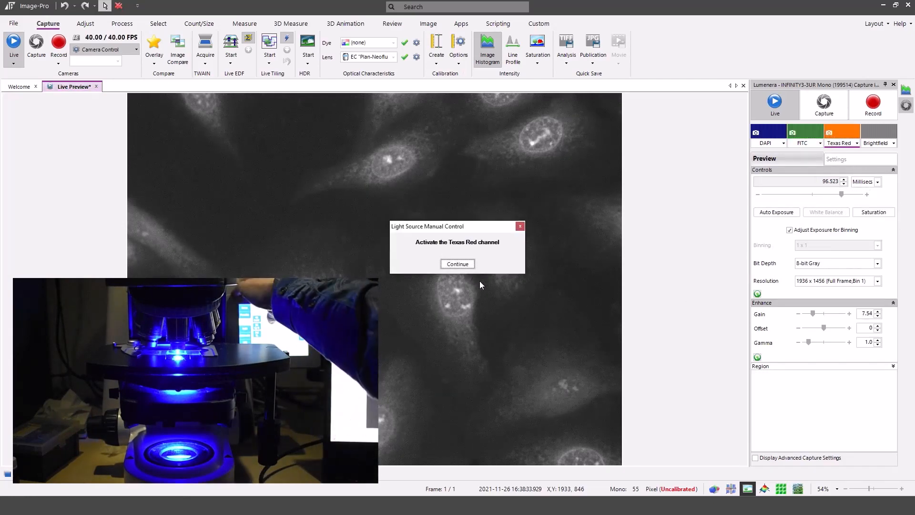
click(457, 263)
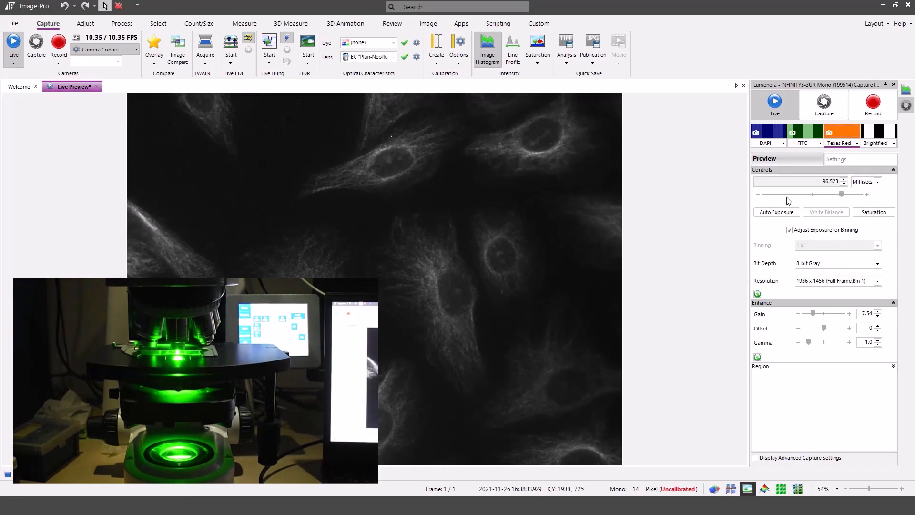
click(828, 103)
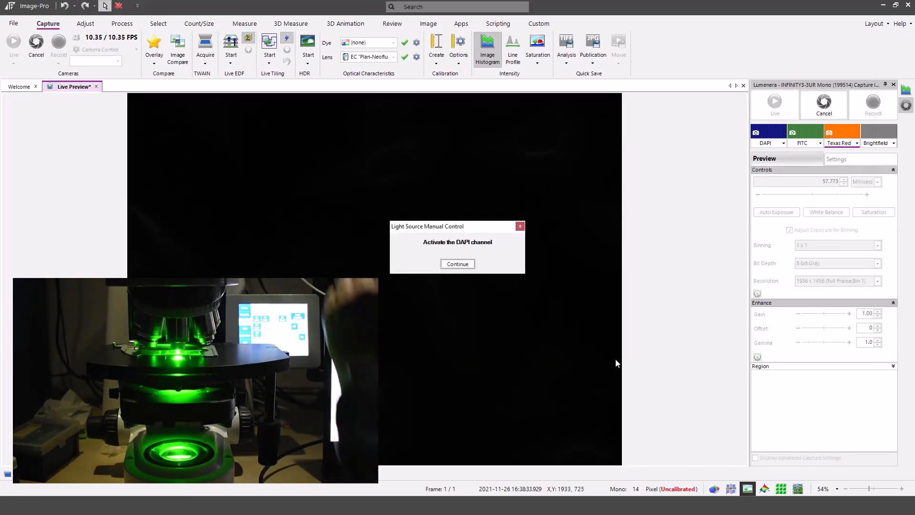
- Confirm the DAPI, FITC and Texas Red light prompts and Texas Red switch-off, then return to live view
click(466, 266)
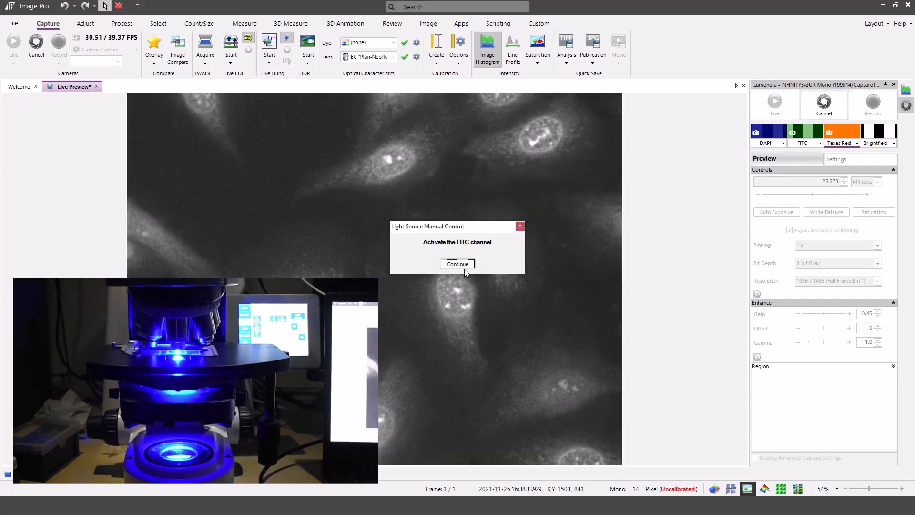
click(466, 268)
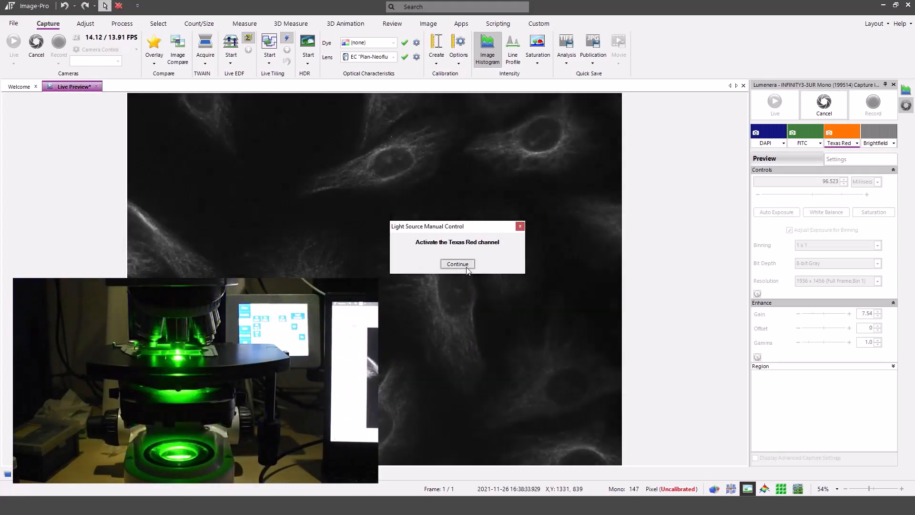
click(460, 264)
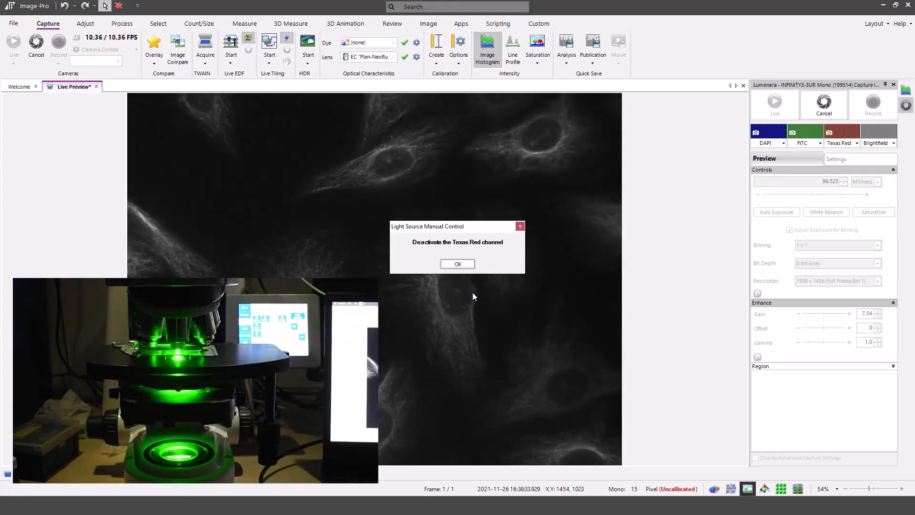
click(471, 264)
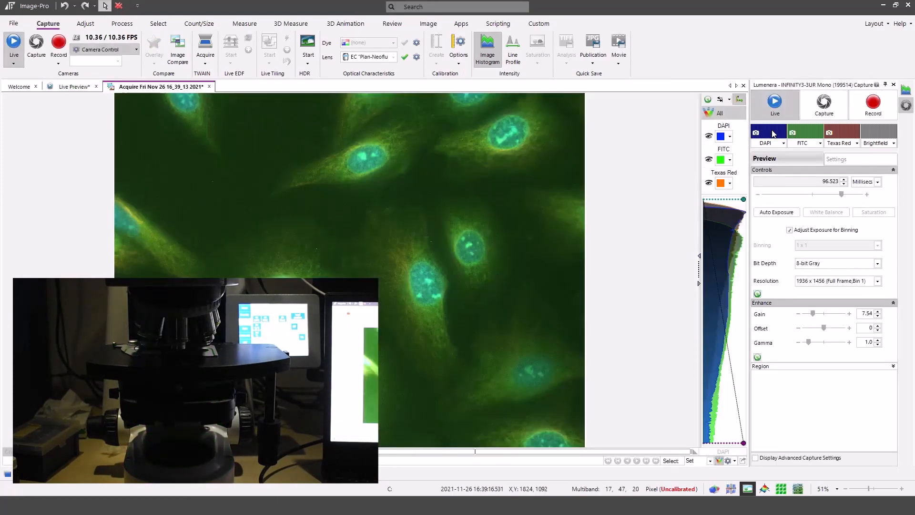
click(75, 89)
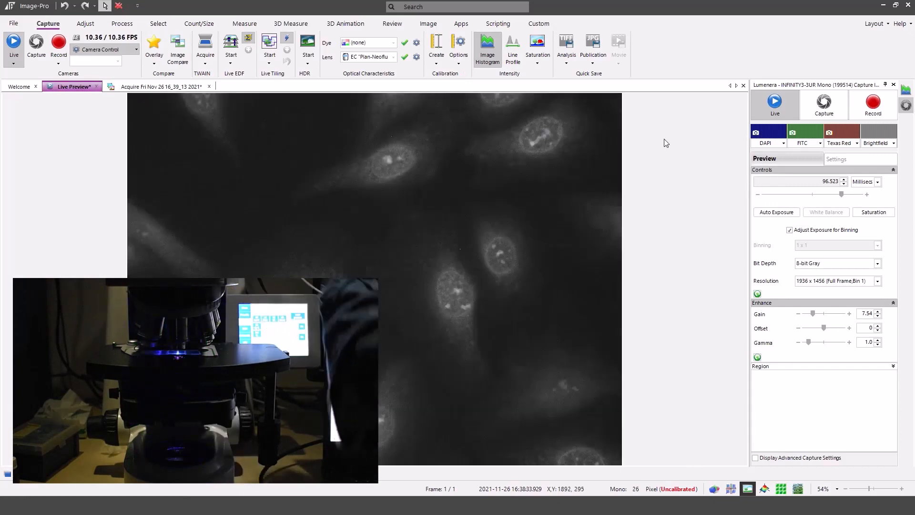
- Cycle the live view through DAPI, FITC and Texas Red, confirming each light, then start capturing
click(767, 133)
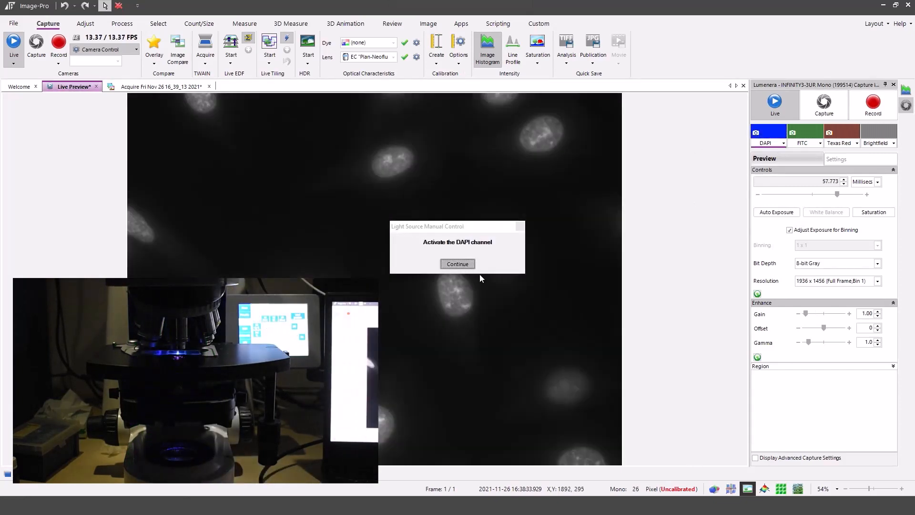
click(465, 263)
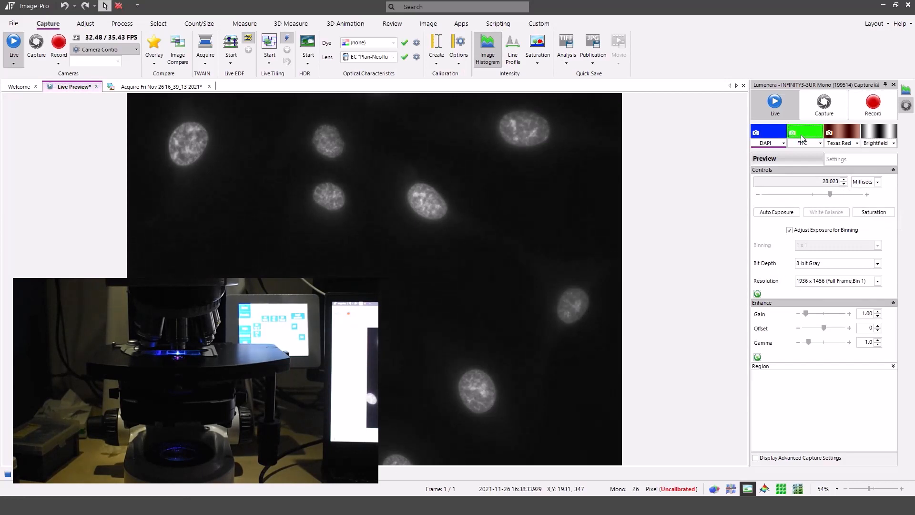
click(802, 136)
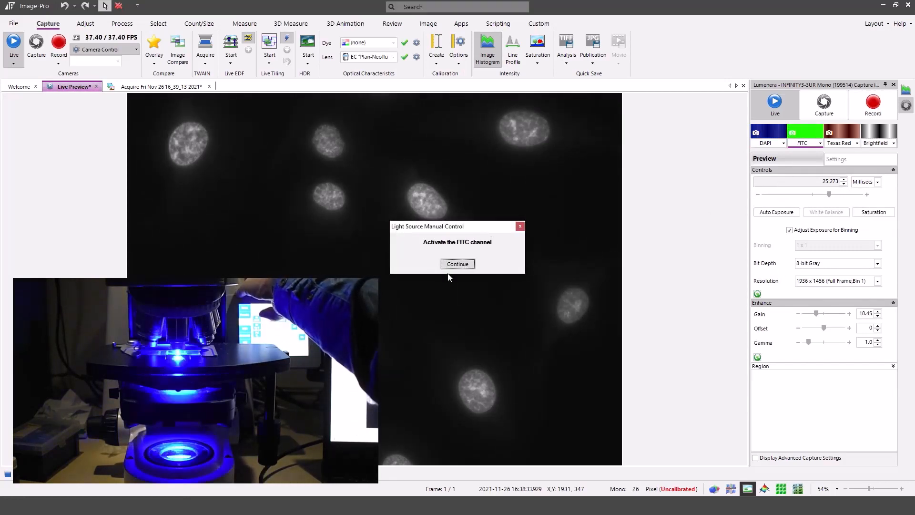
click(457, 265)
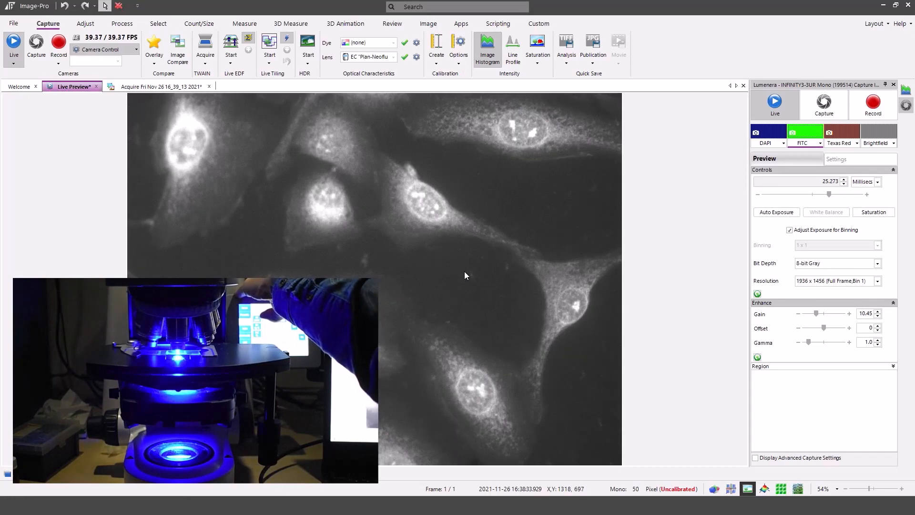
click(843, 135)
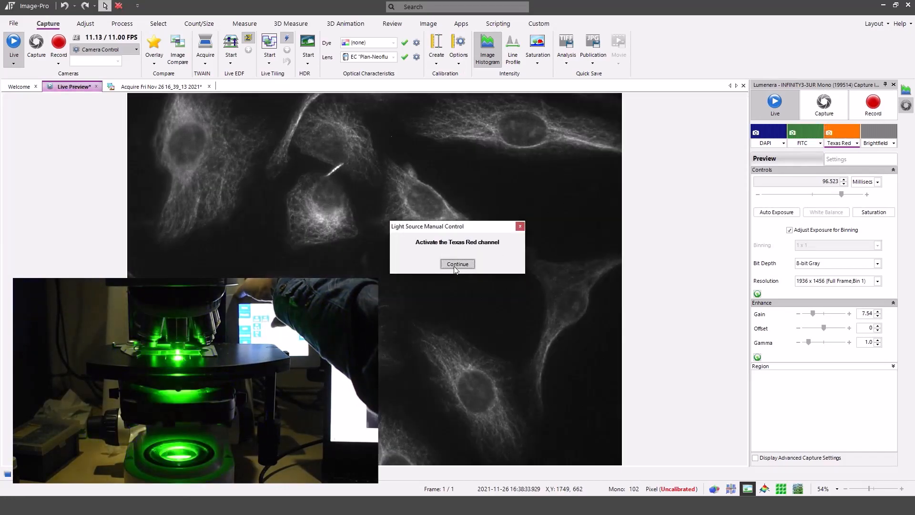
click(456, 265)
click(823, 101)
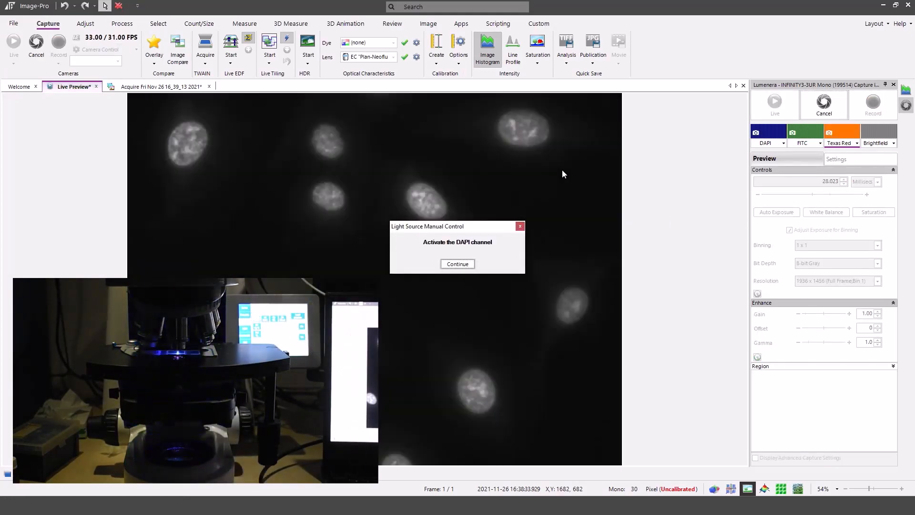
- Confirm each channel's light prompts to produce Acquire Fri Nov 26 16_39_59 2021, then resume live view
click(460, 265)
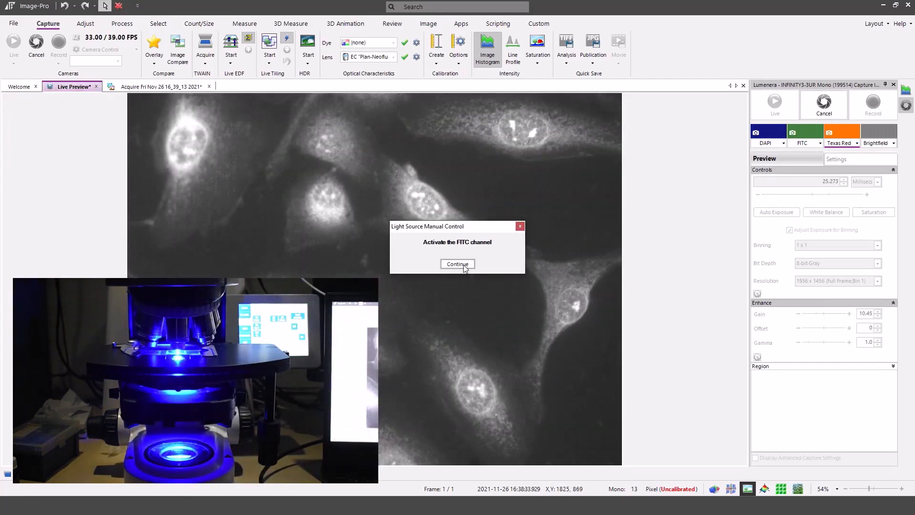
click(465, 266)
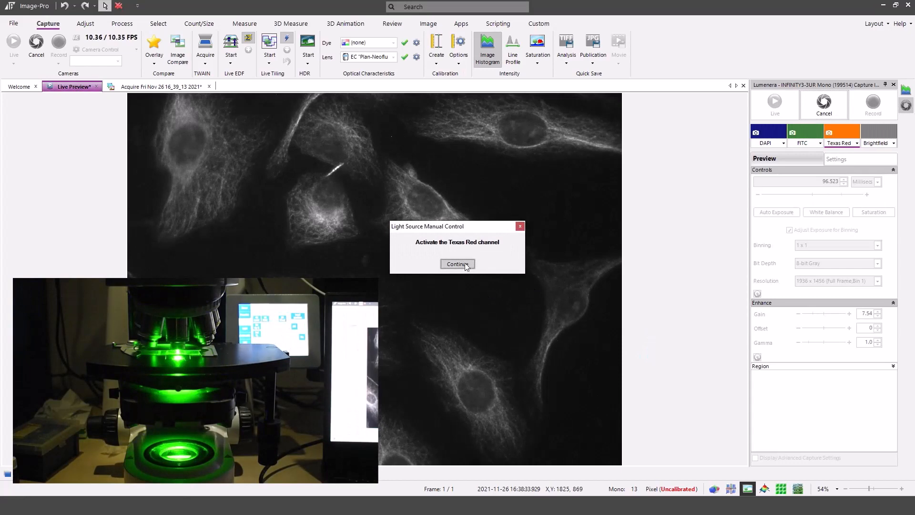
click(457, 264)
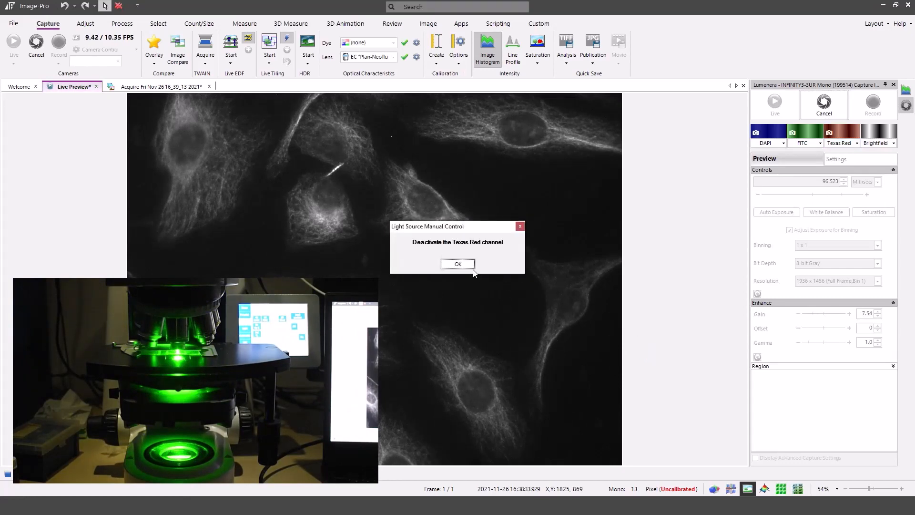
click(457, 264)
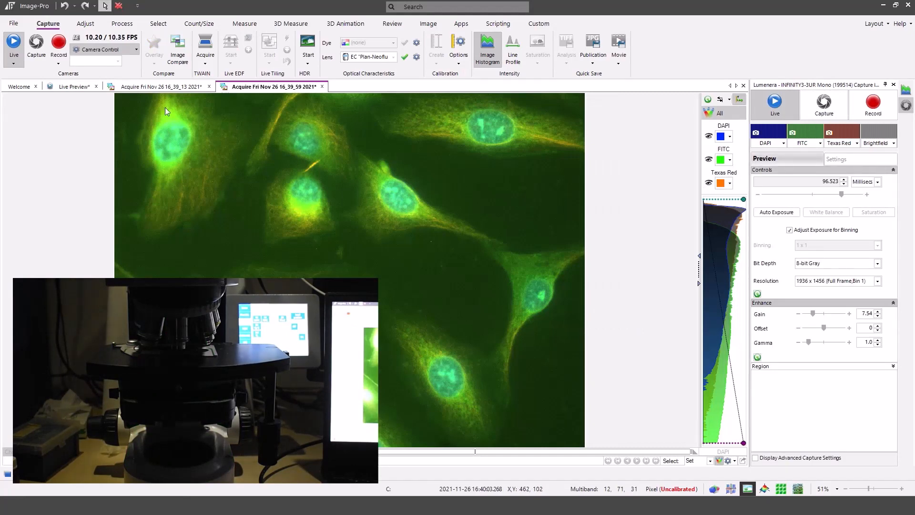
click(76, 87)
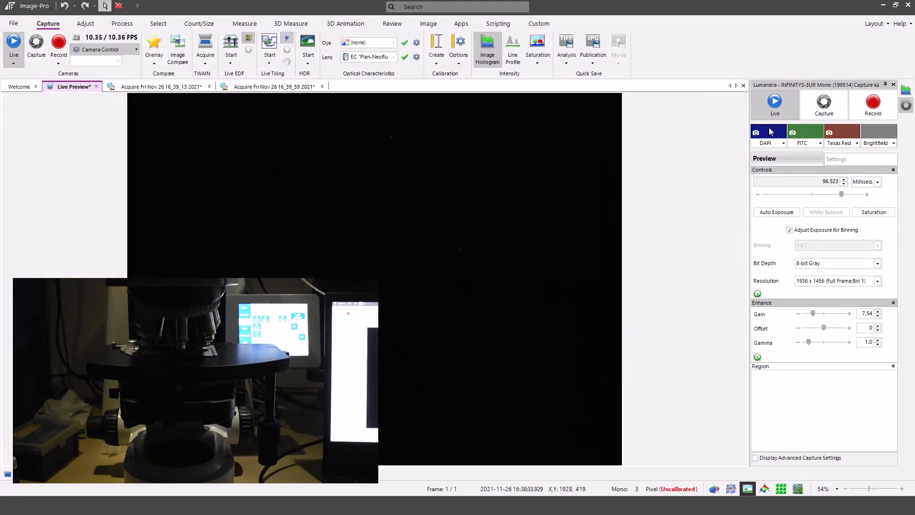
- Check the new field live in DAPI, FITC and Texas Red, then launch the three-channel capture
click(771, 131)
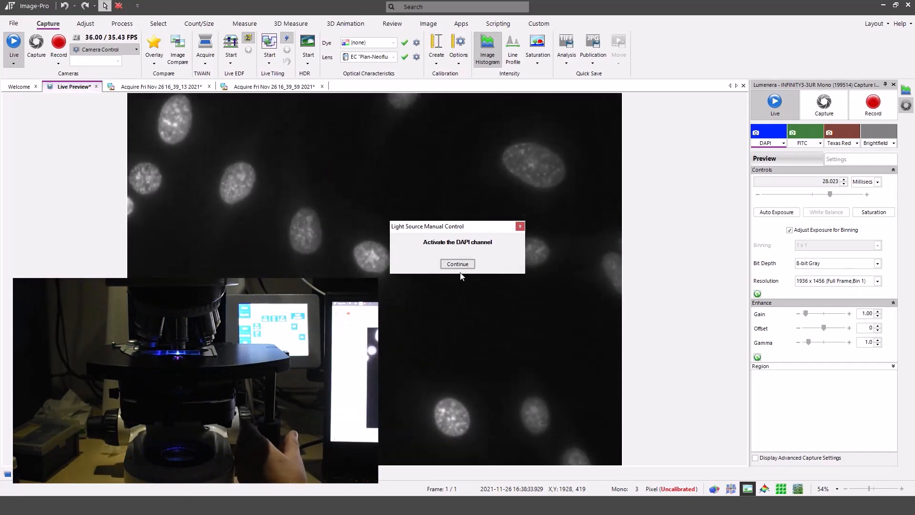
click(461, 265)
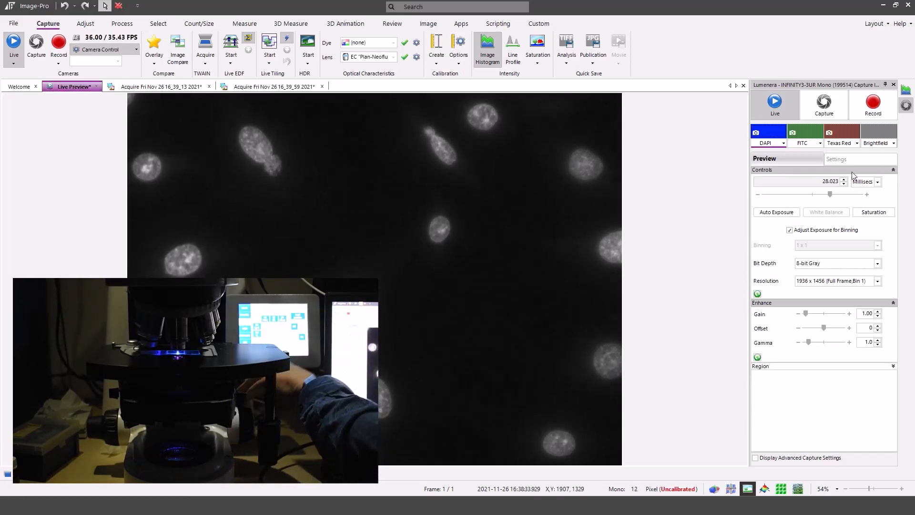
click(801, 137)
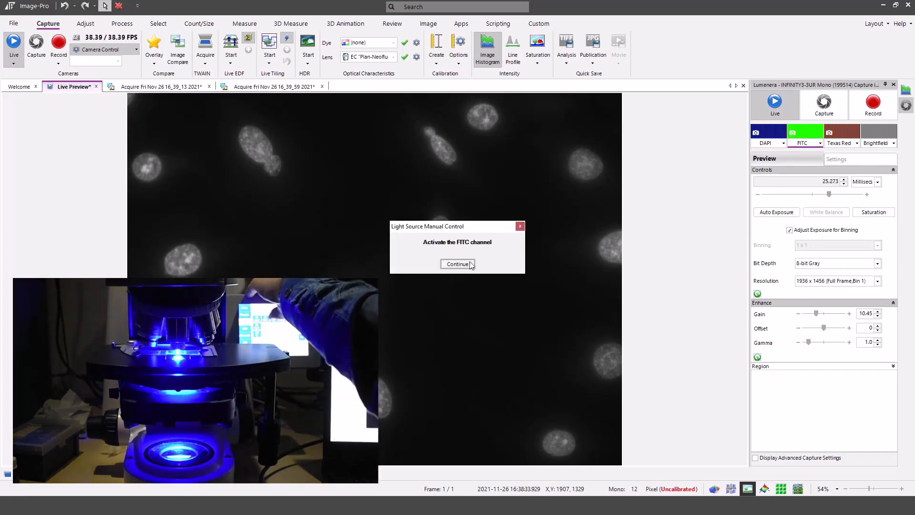
click(459, 263)
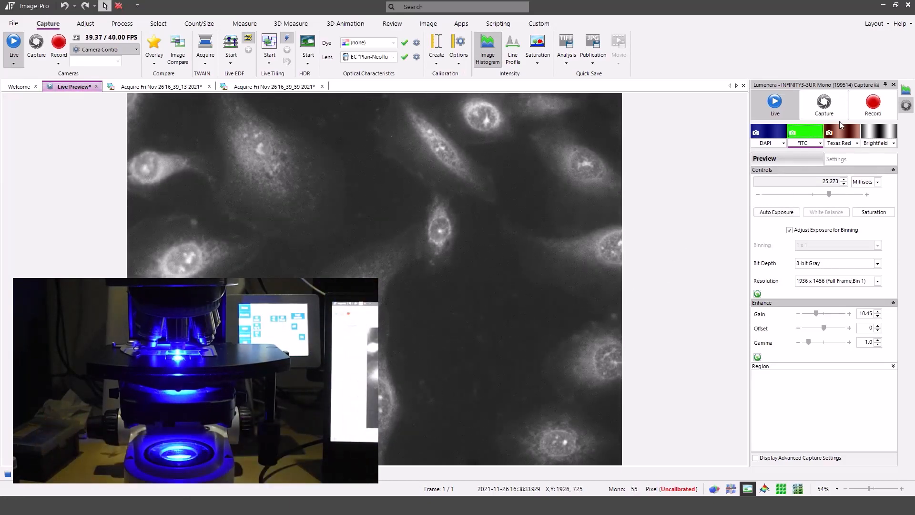
click(850, 135)
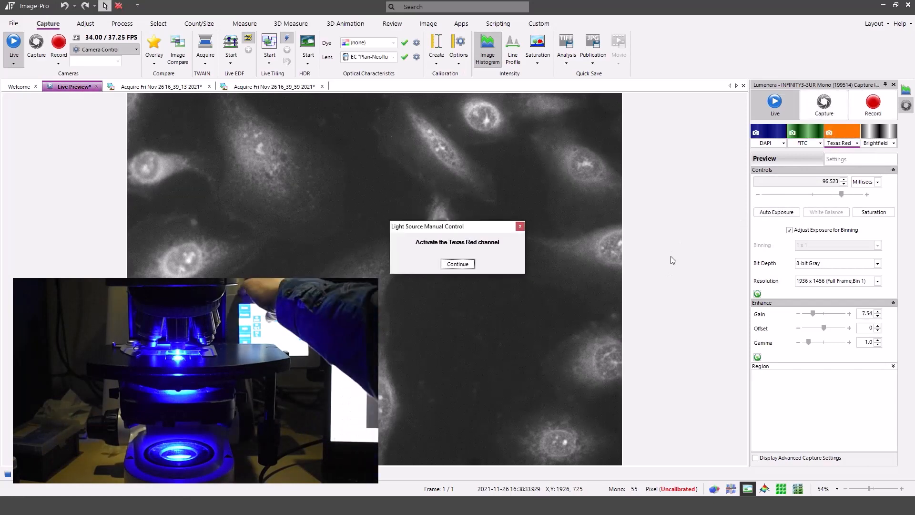
click(458, 264)
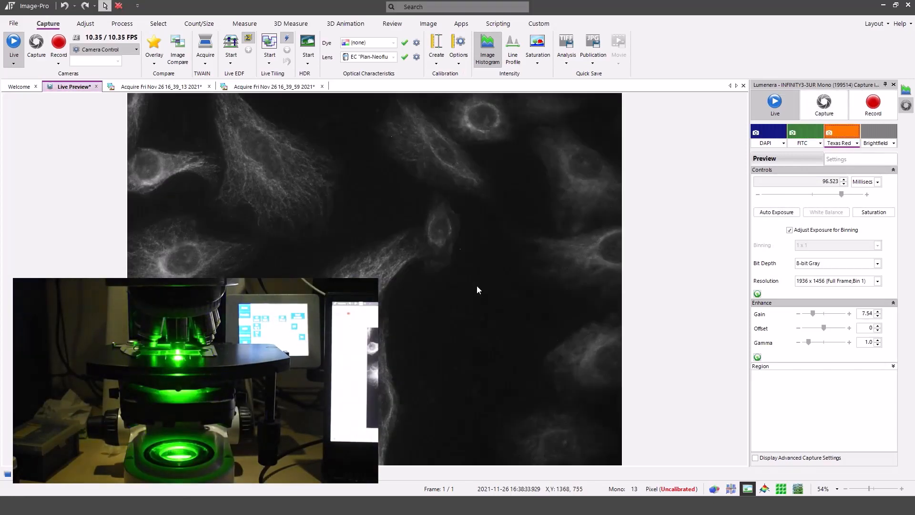
click(819, 106)
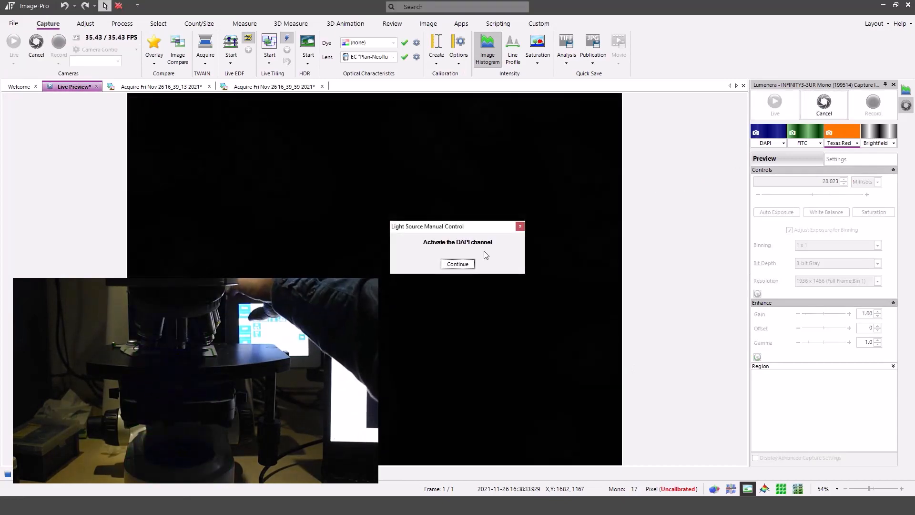
- Confirm the DAPI, FITC and Texas Red prompts, creating Acquire Fri Nov 26 16_40_57 2021, then resume live view
click(458, 264)
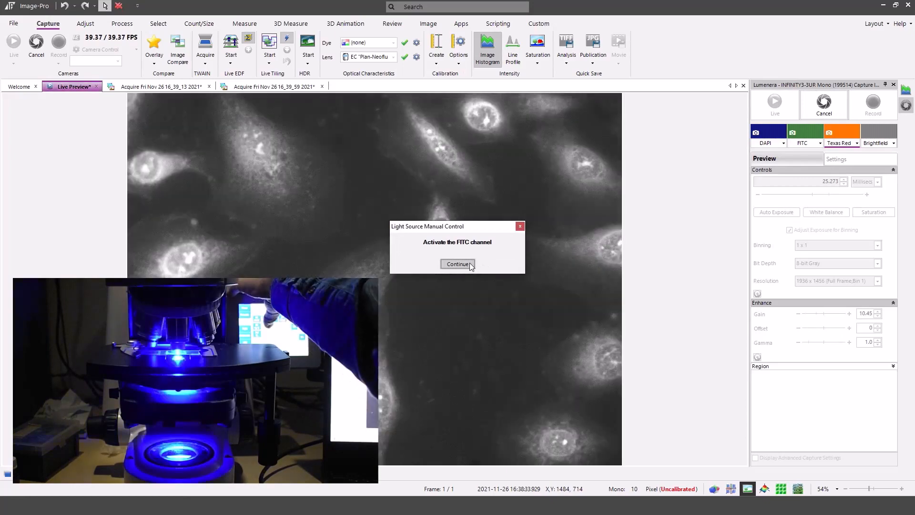
click(471, 265)
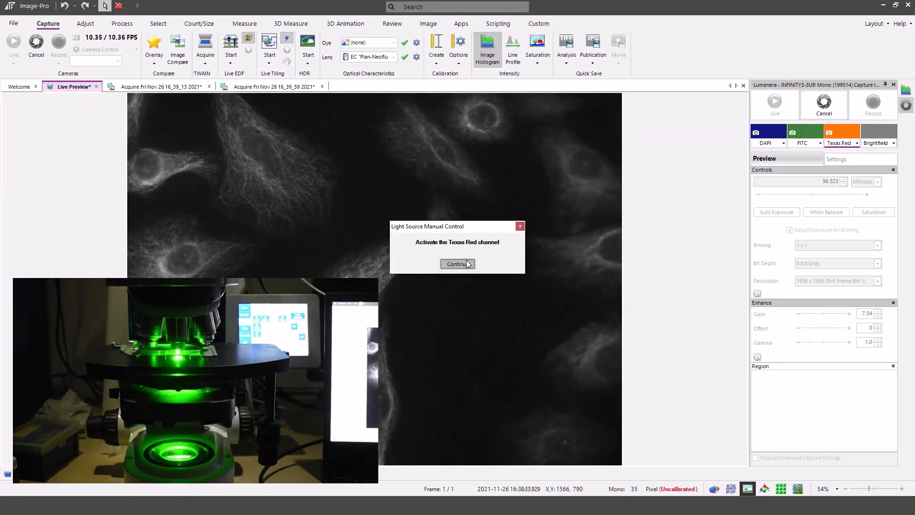
click(468, 265)
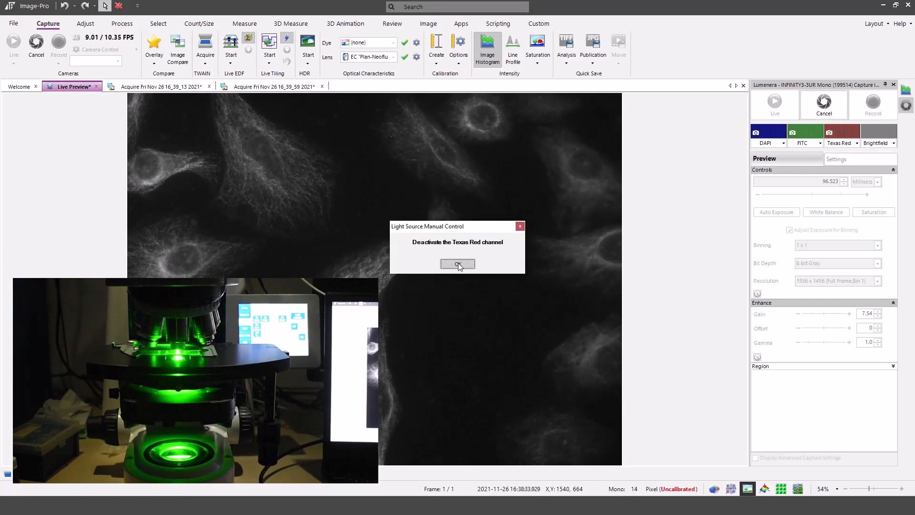
click(458, 265)
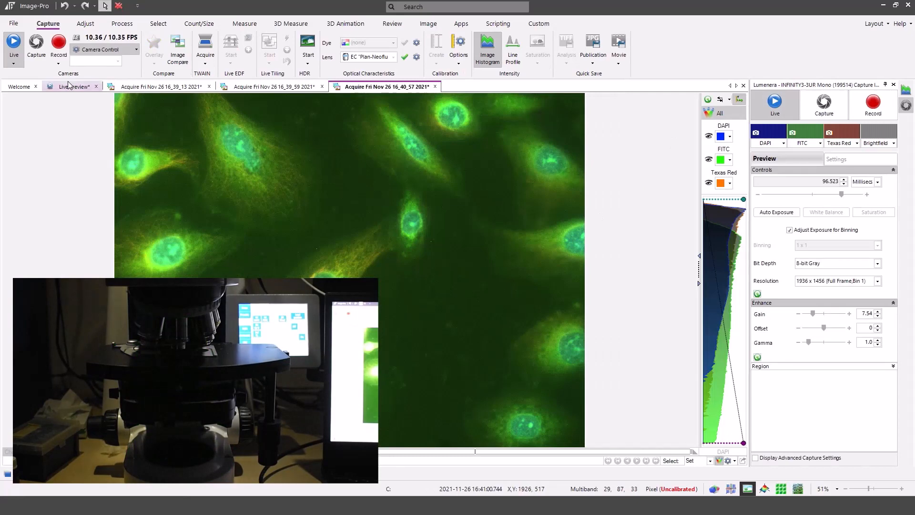
click(71, 85)
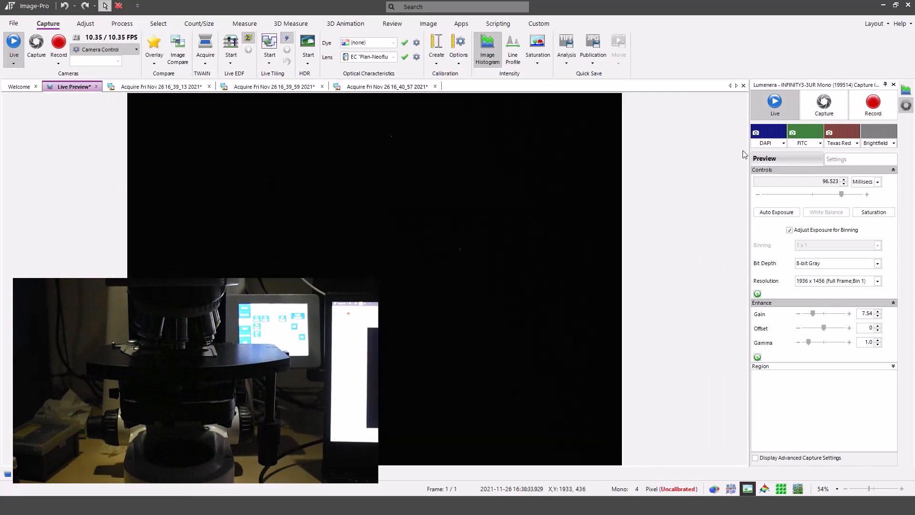
- Preview the new cell field live in DAPI, then FITC, then Texas Red, switching on each light
click(772, 135)
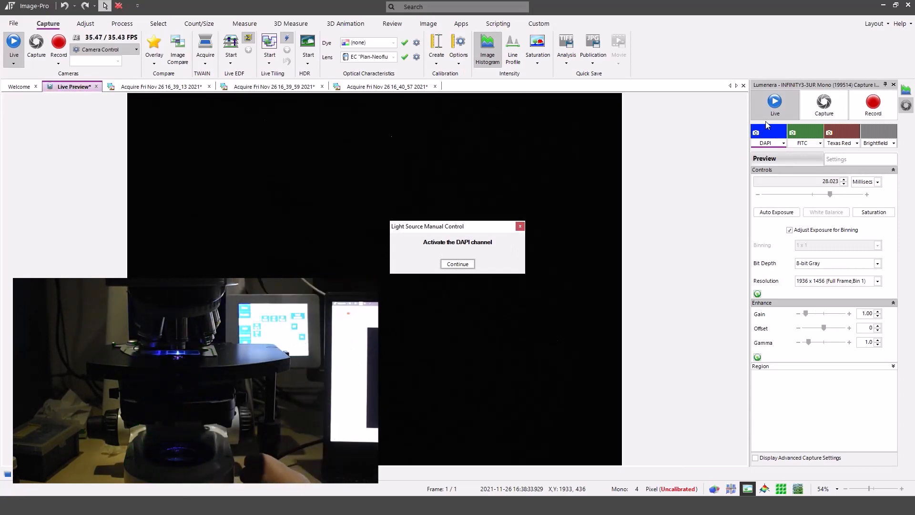
click(458, 264)
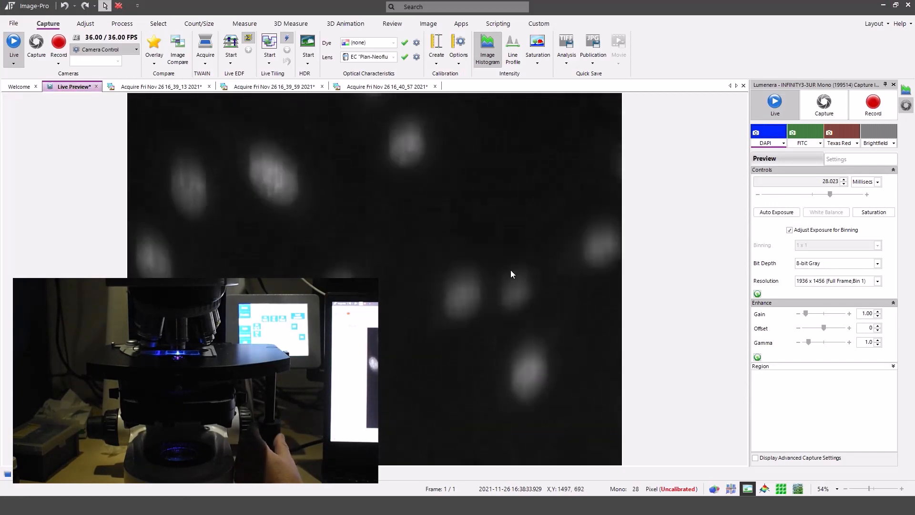
click(802, 138)
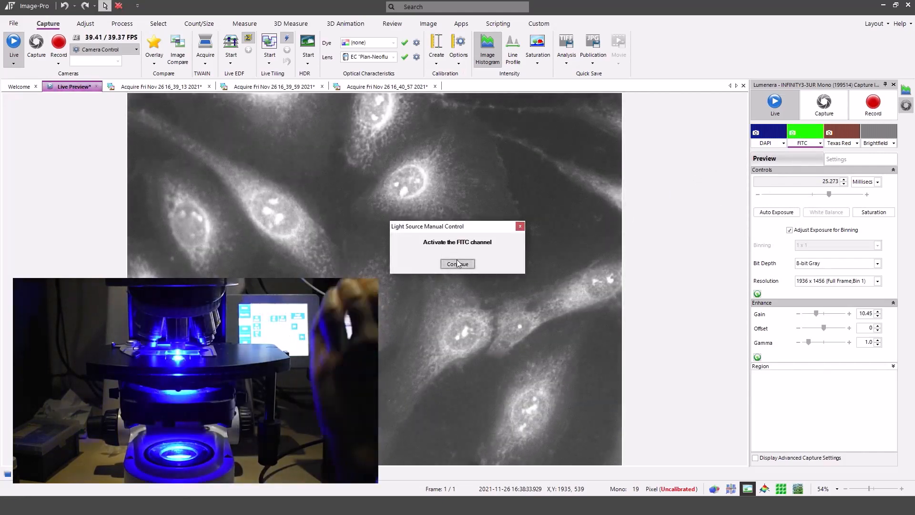
click(457, 262)
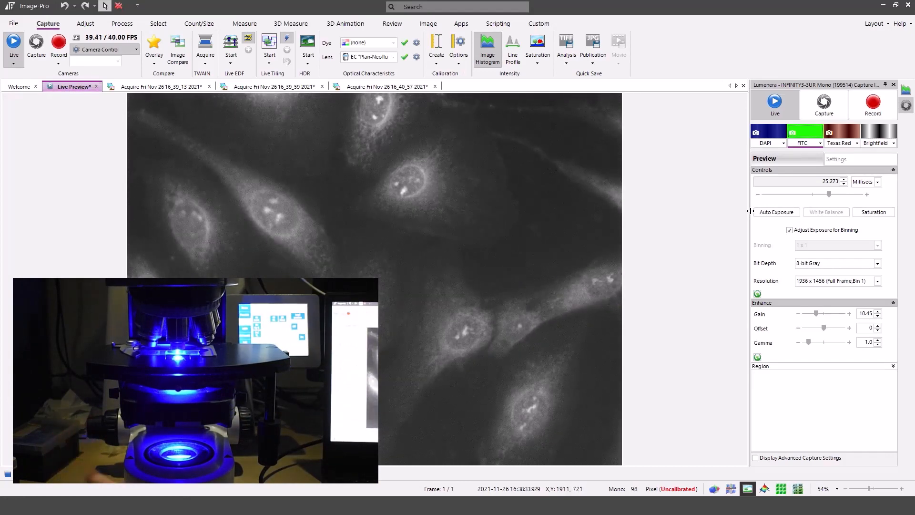
click(835, 136)
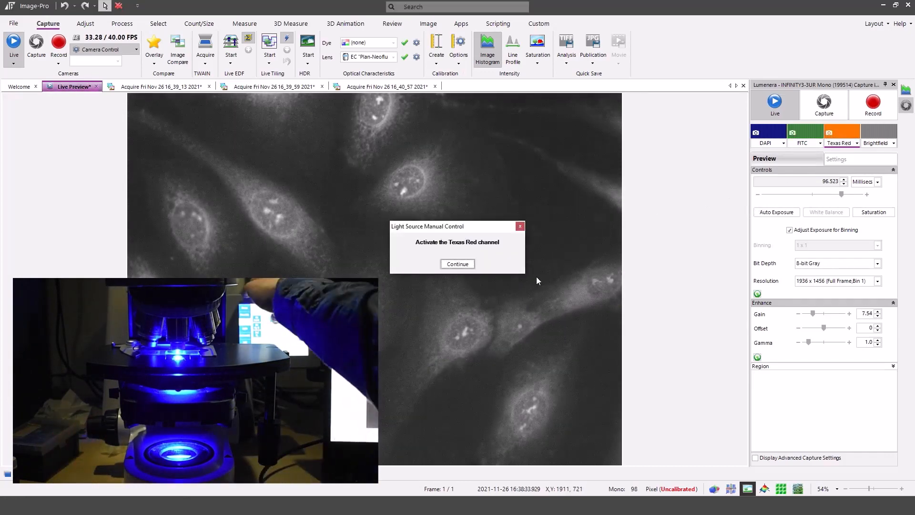
click(458, 264)
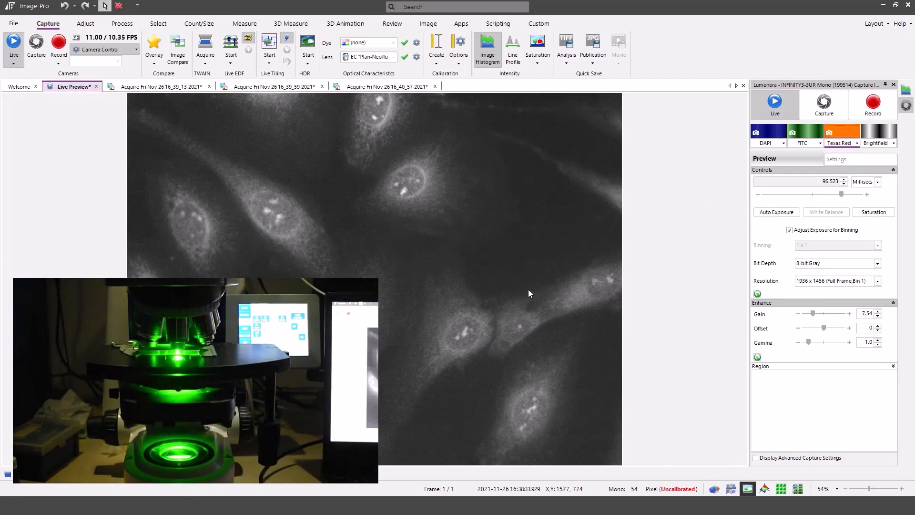
- Capture the field as composite 'Acquire Fri Nov 26 16_41_44 2021' and return to Live Preview
click(824, 104)
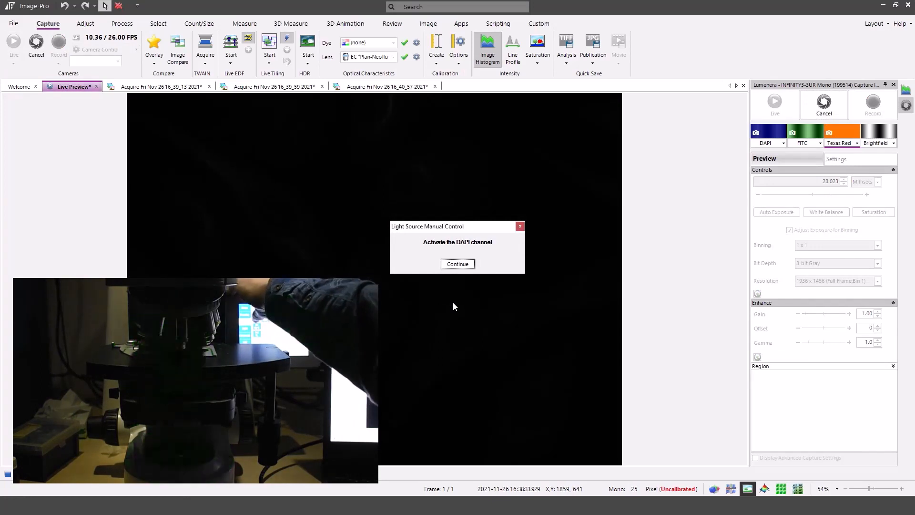
click(463, 266)
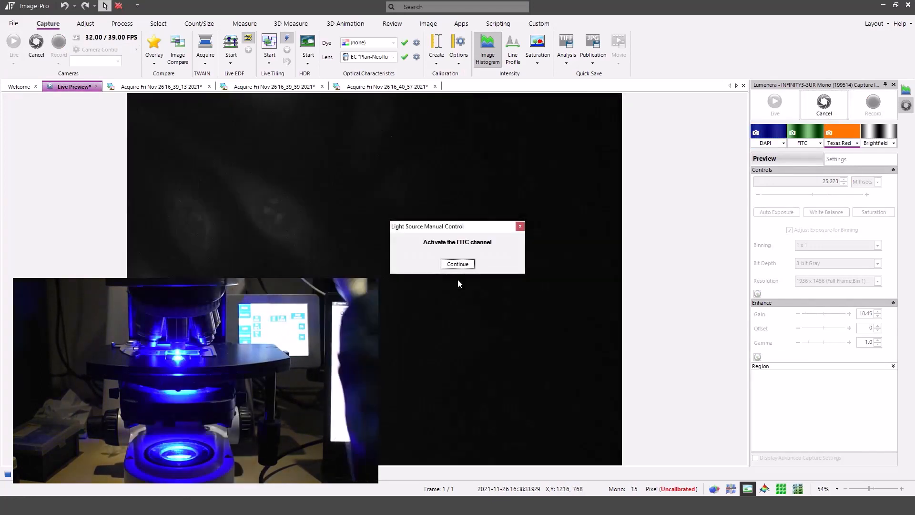
click(460, 265)
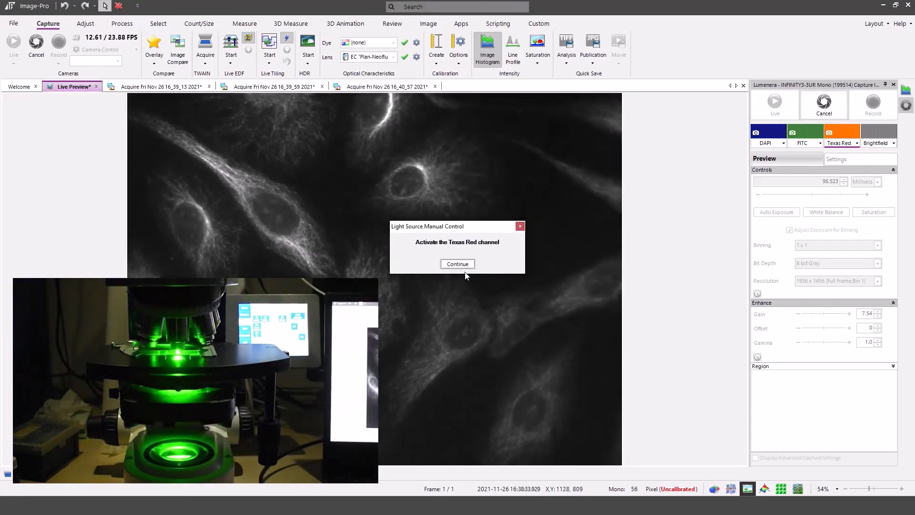
click(461, 266)
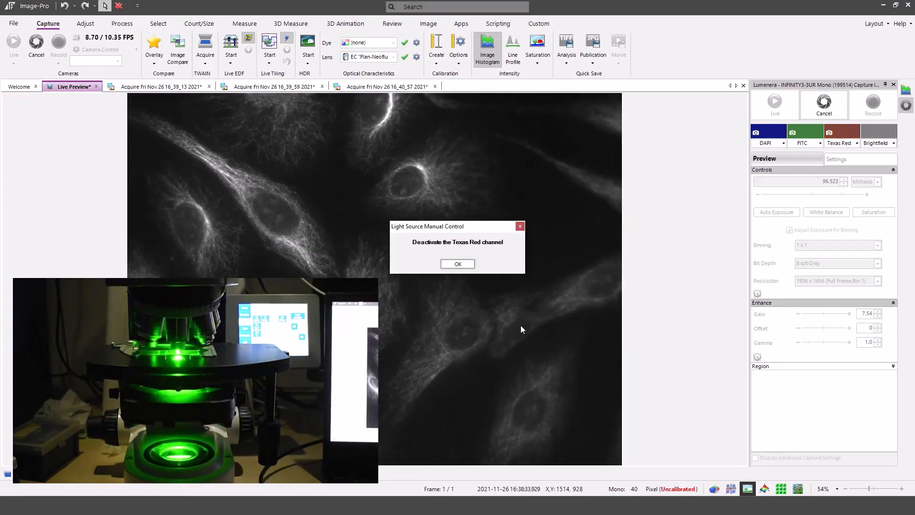
click(459, 263)
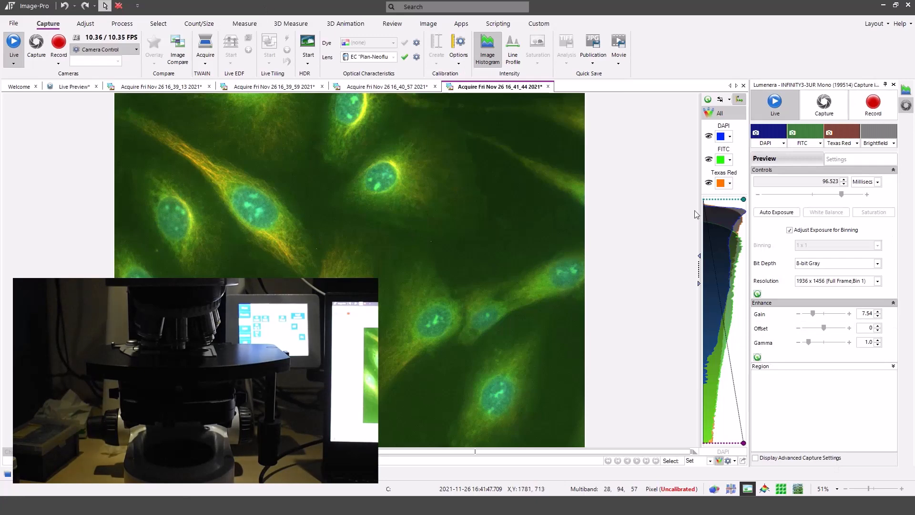
click(66, 87)
- Check the third field live in DAPI, FITC and Texas Red, then start a three-channel capture
click(779, 139)
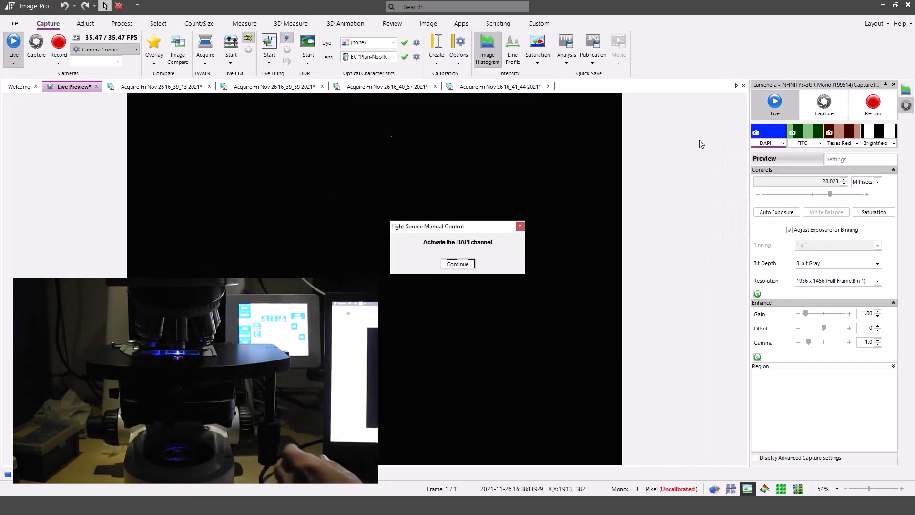
click(457, 264)
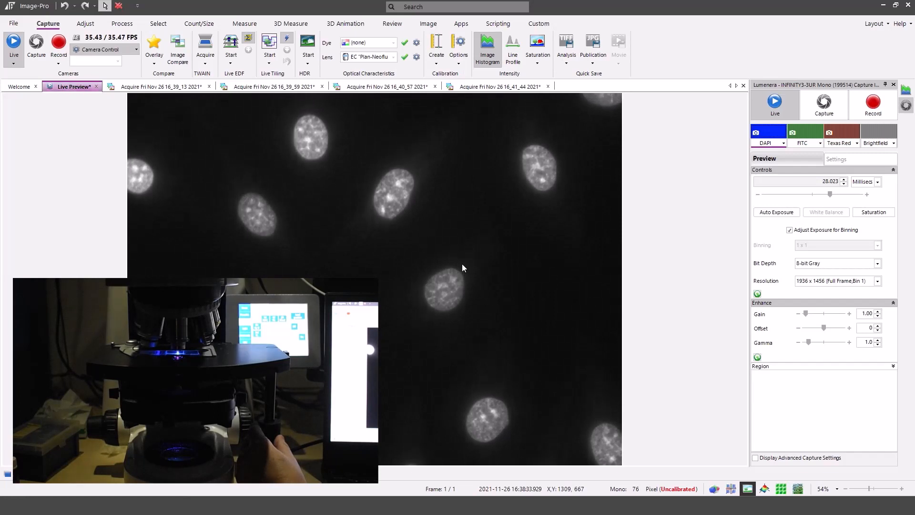
click(795, 138)
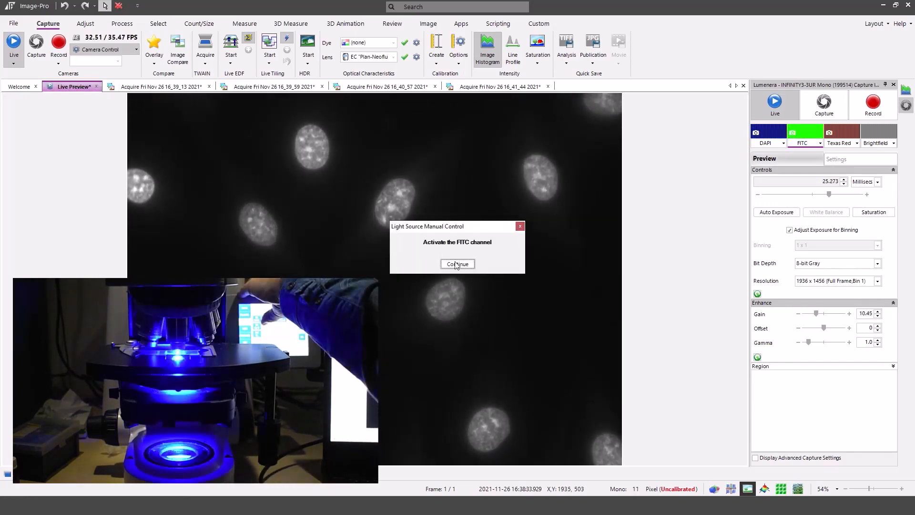
click(456, 264)
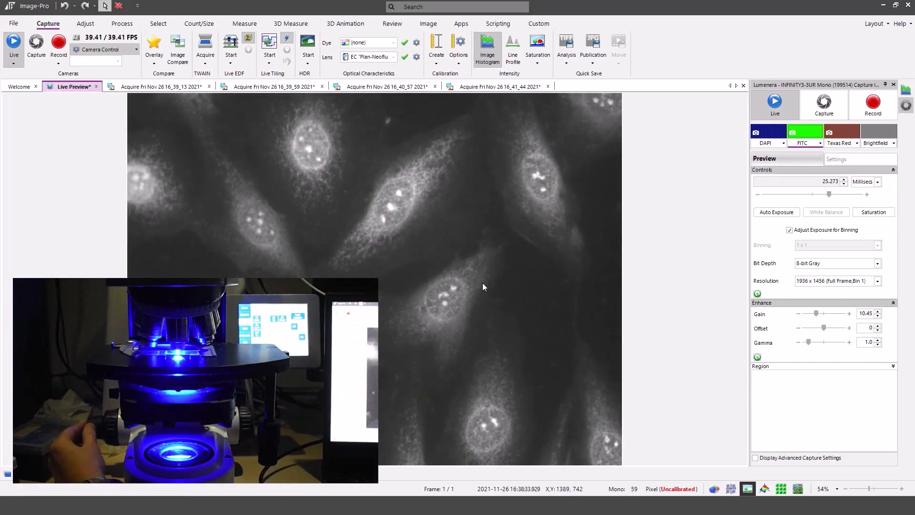
click(842, 135)
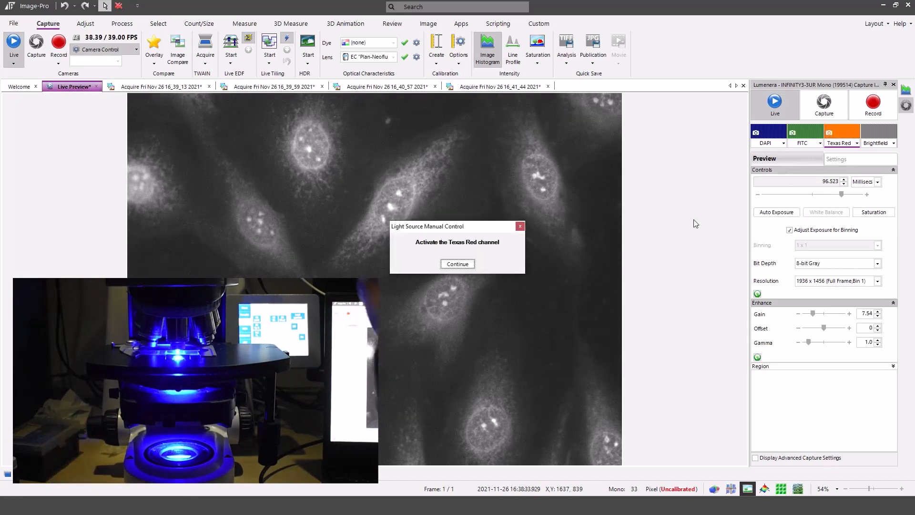
click(459, 264)
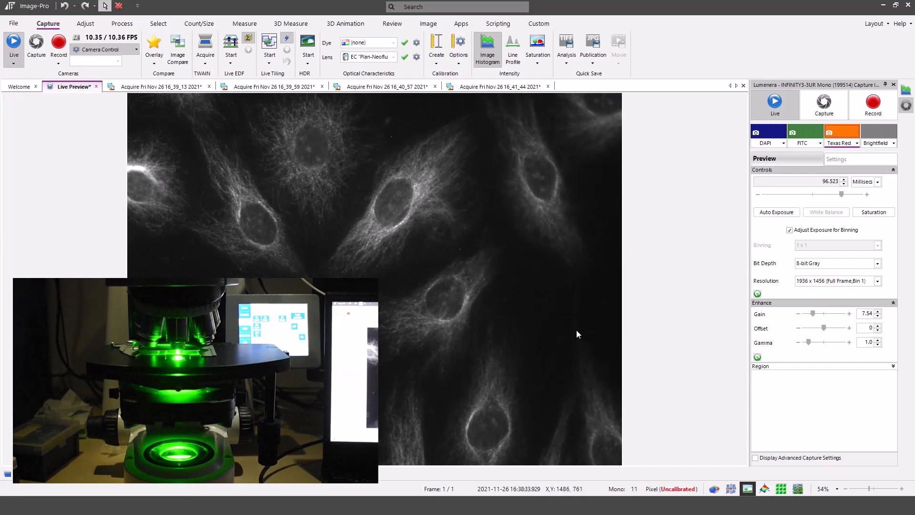
click(824, 101)
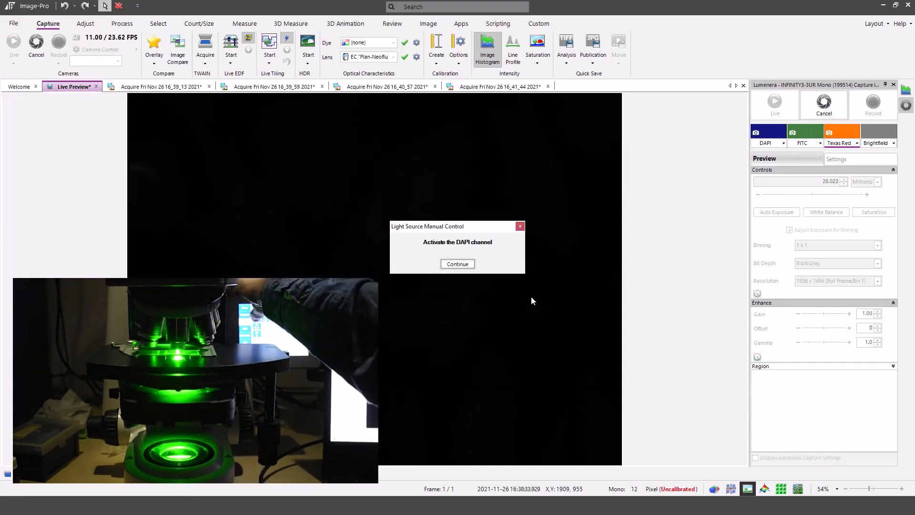
- Confirm the DAPI, FITC and Texas Red lights to produce composite 'Acquire Fri Nov 26 16_42_36 2021'
click(459, 264)
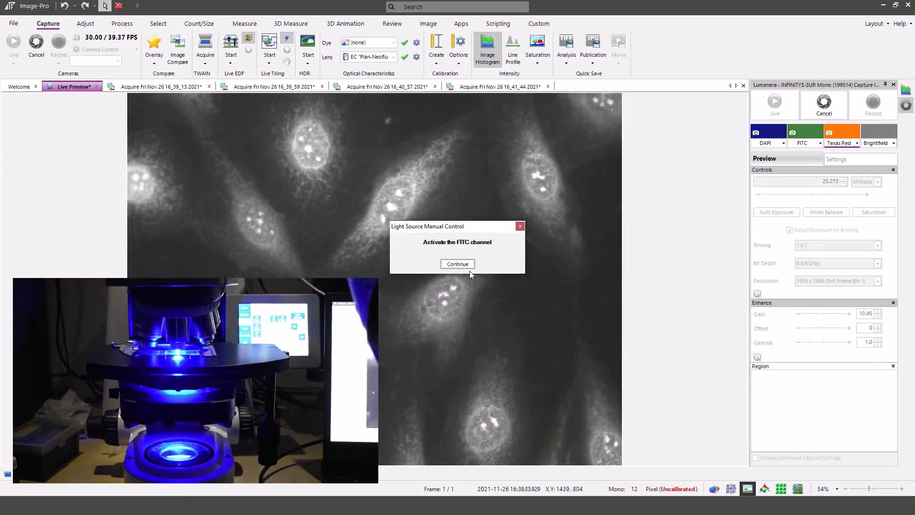
click(470, 265)
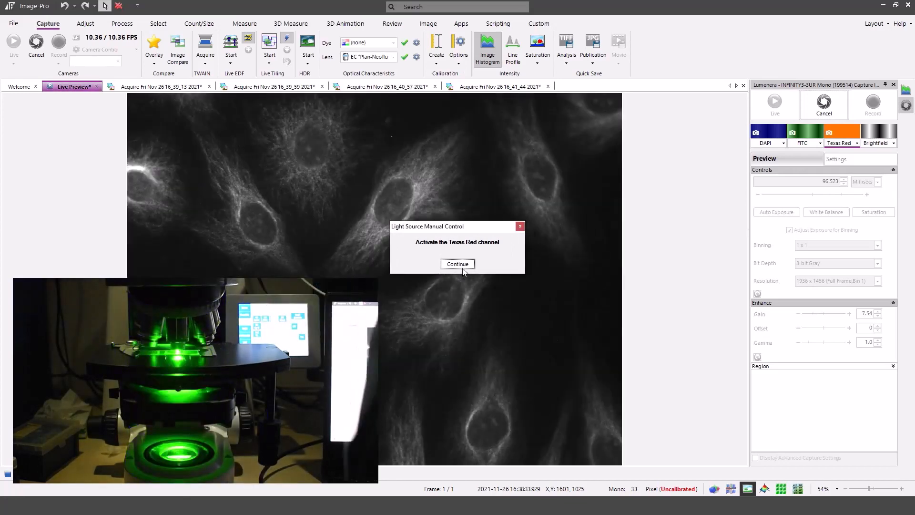
click(461, 266)
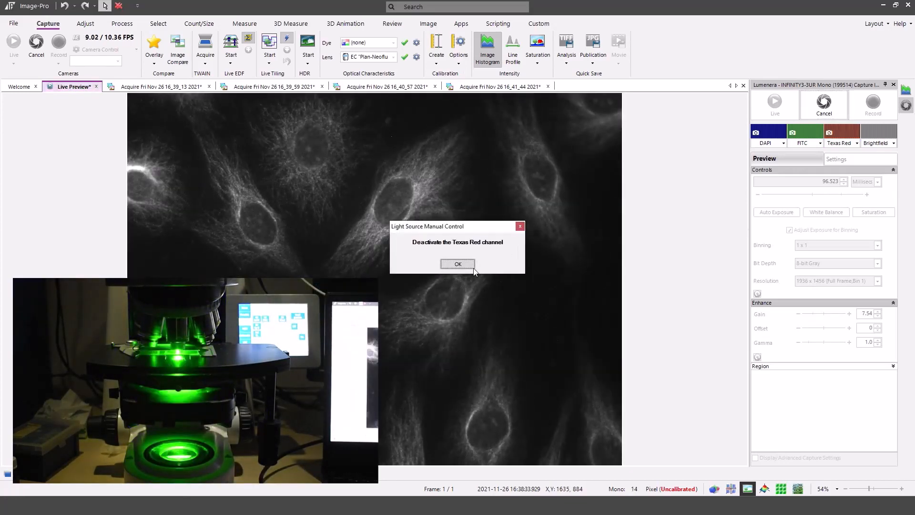
click(458, 264)
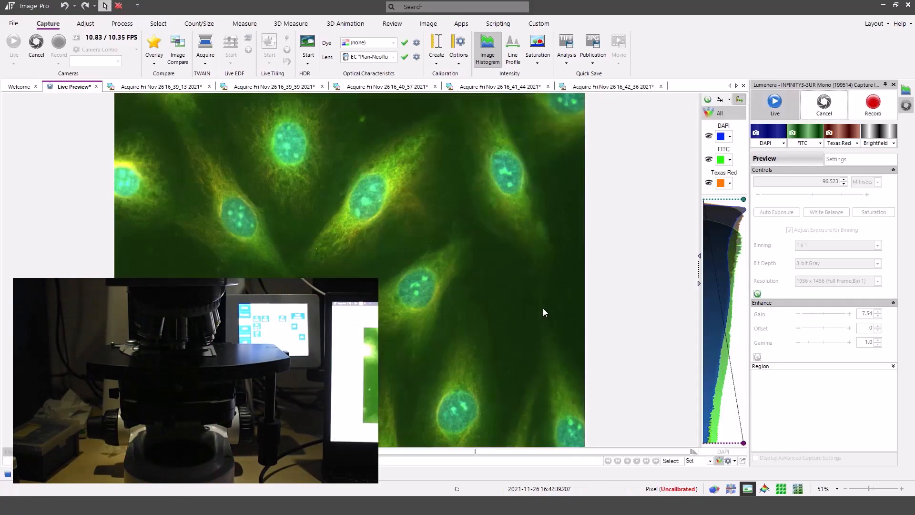